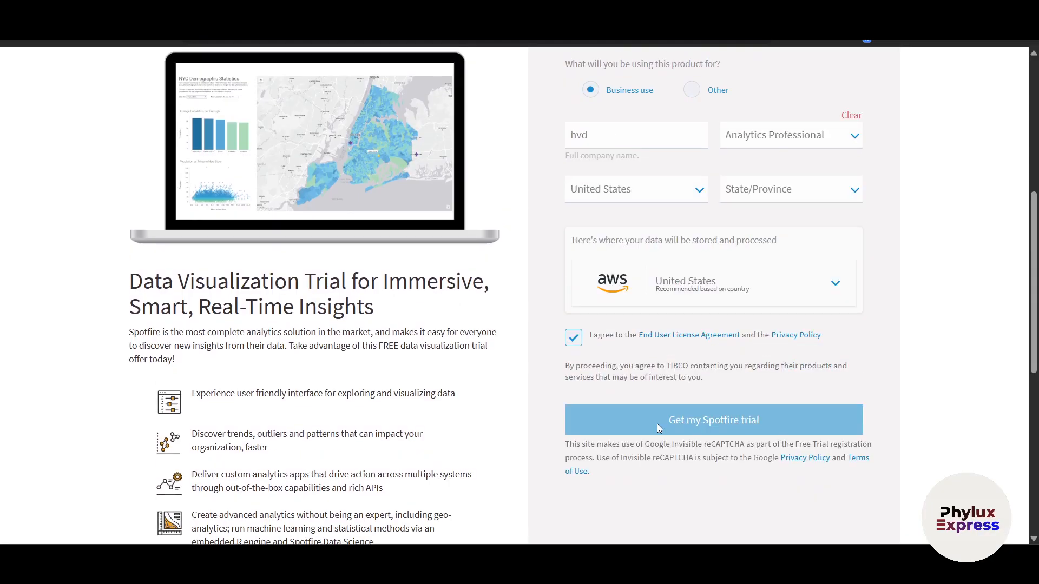
- Select the remaining dropdown option in the Spotfire trial form and submit the trial request
scroll(656, 423, down, 1)
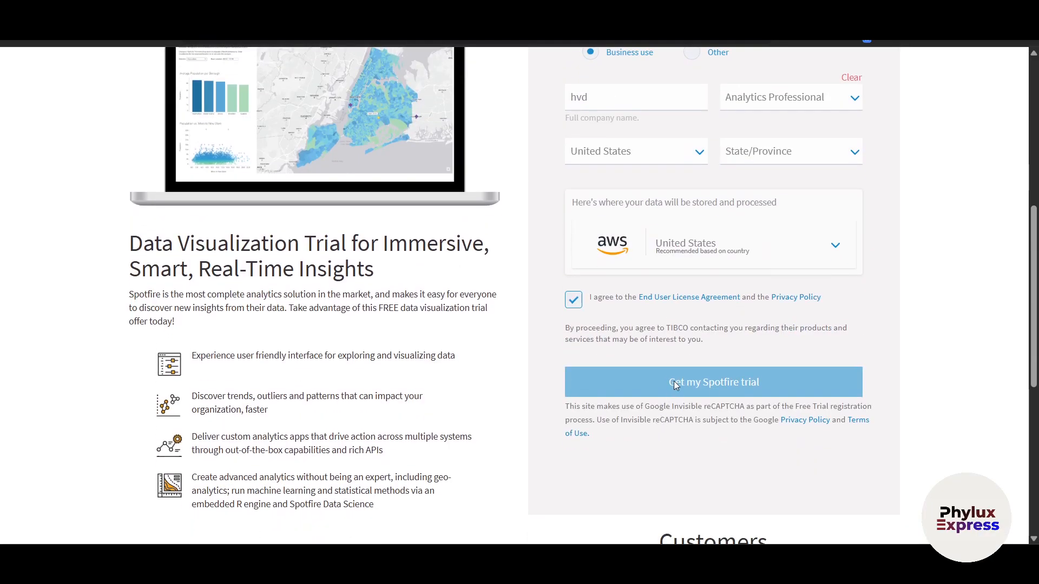
scroll(674, 378, up, 1)
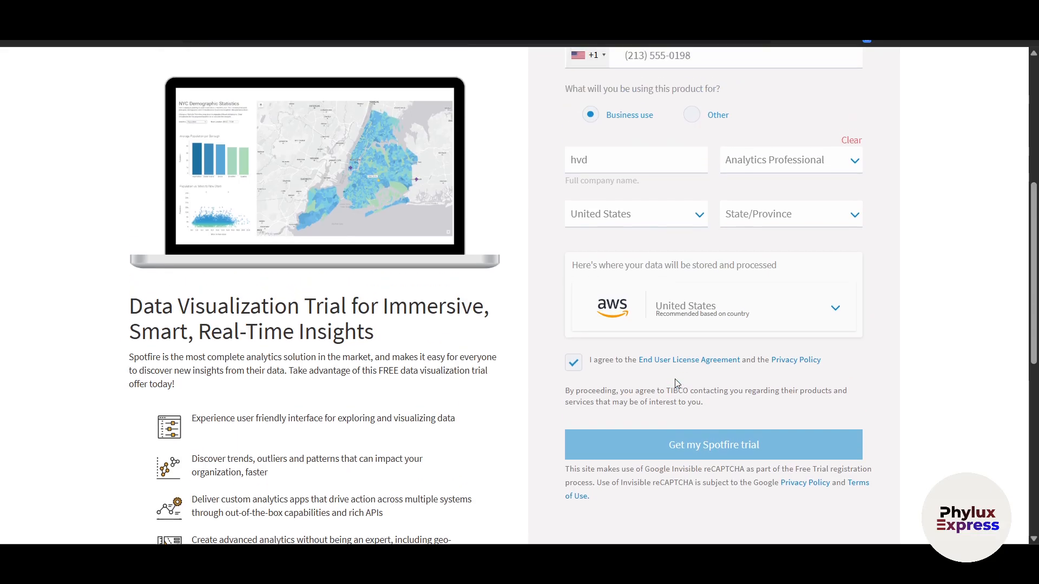
click(847, 172)
click(790, 262)
scroll(780, 243, down, 2)
click(702, 320)
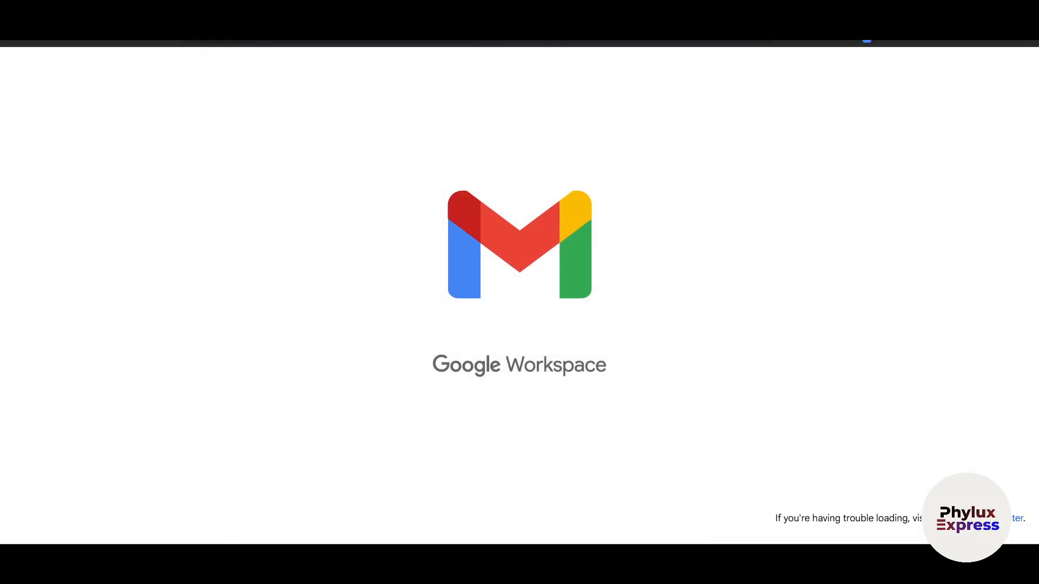
- From the TIBCO Cloud email in Gmail, activate the account by entering and confirming the account password and accepting the agreements
scroll(552, 292, down, 2)
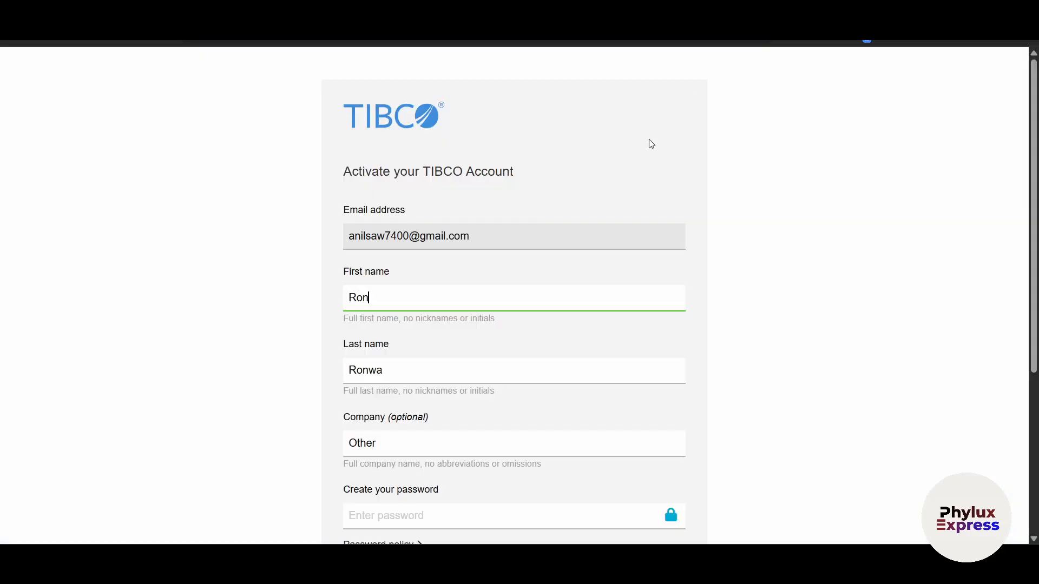
scroll(424, 297, down, 5)
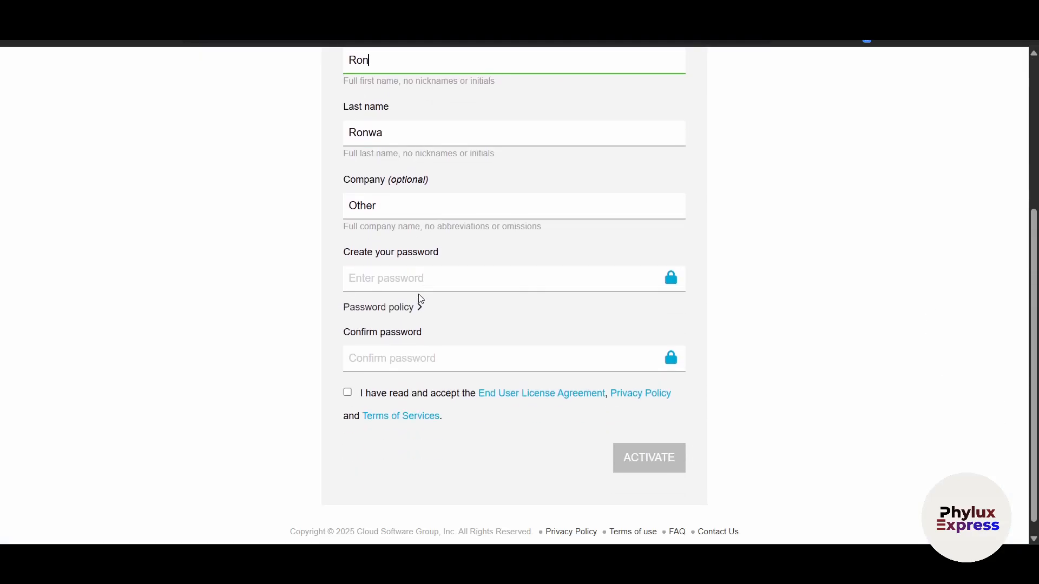
click(433, 267)
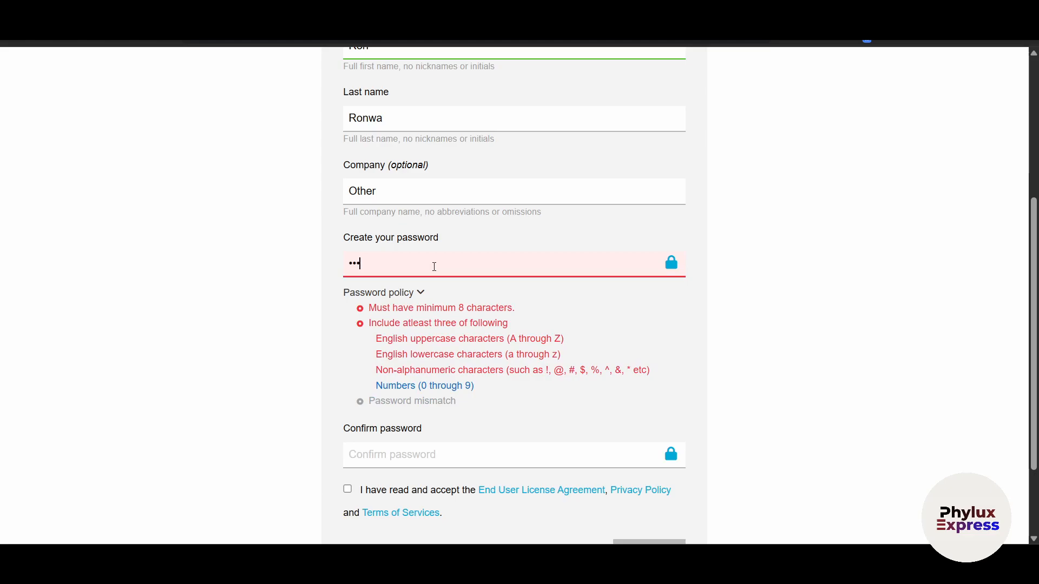
key(Tab)
click(434, 266)
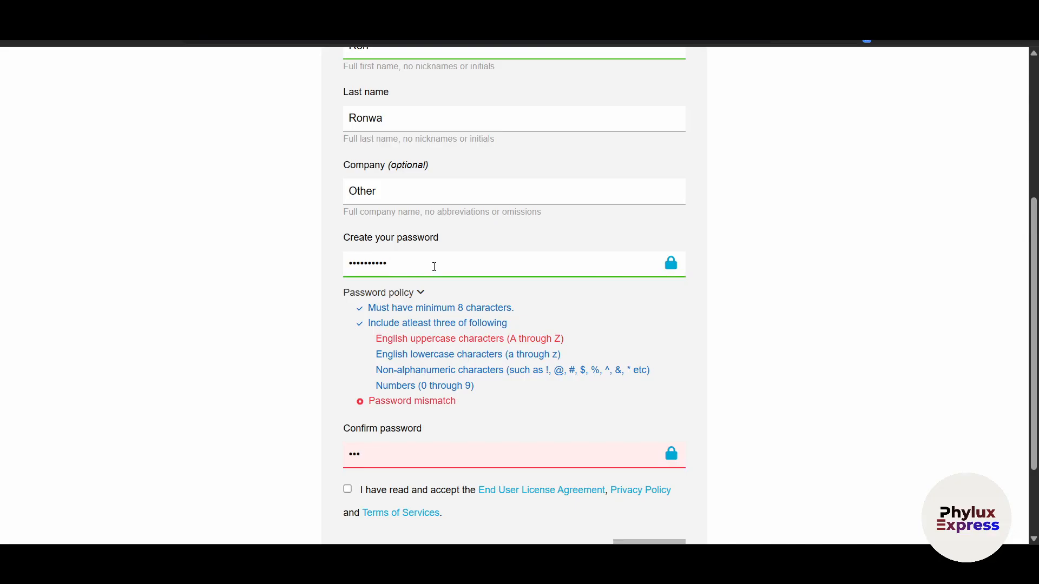
text(3)
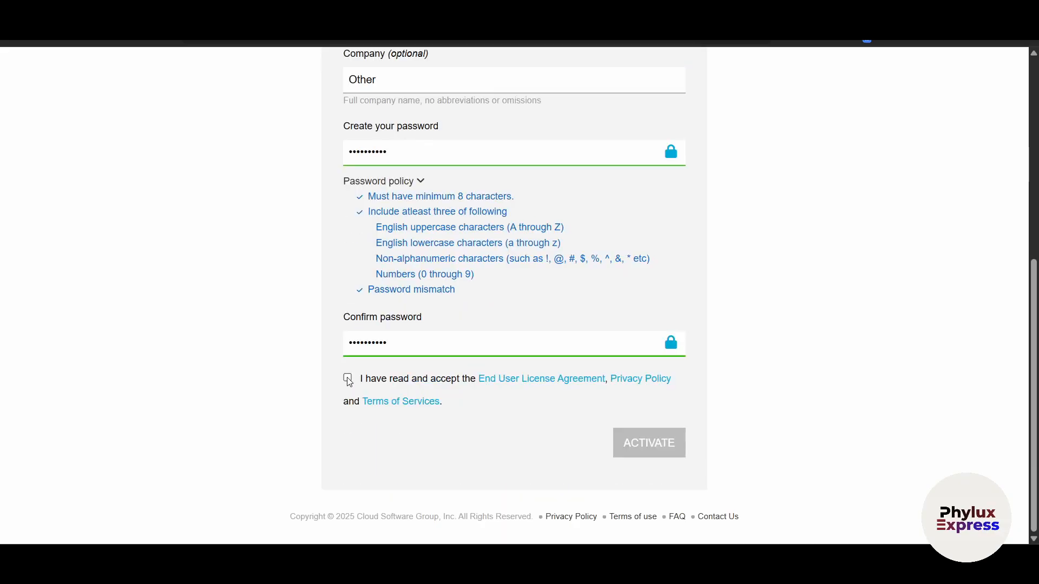
click(348, 378)
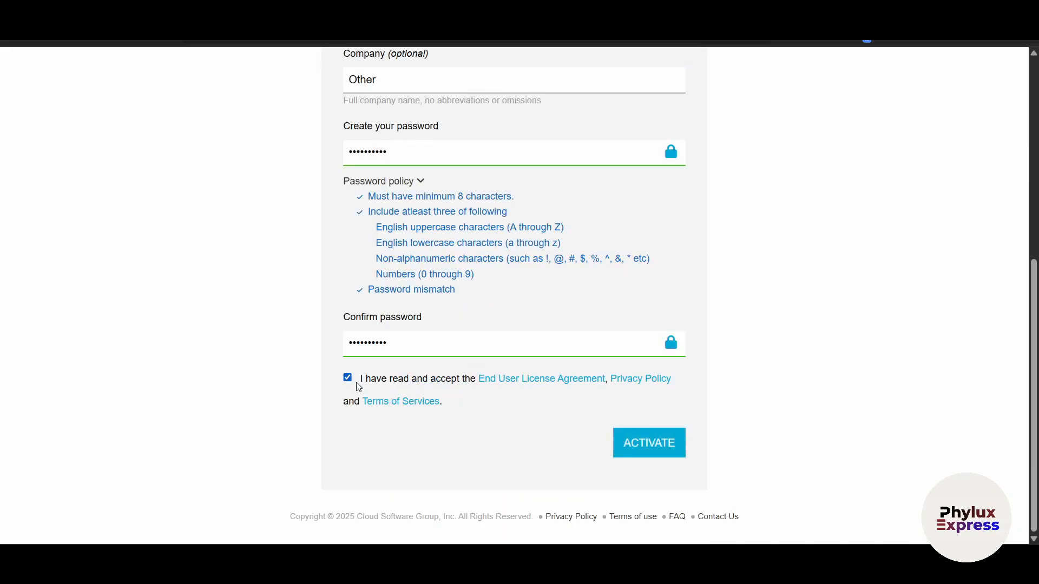
click(645, 452)
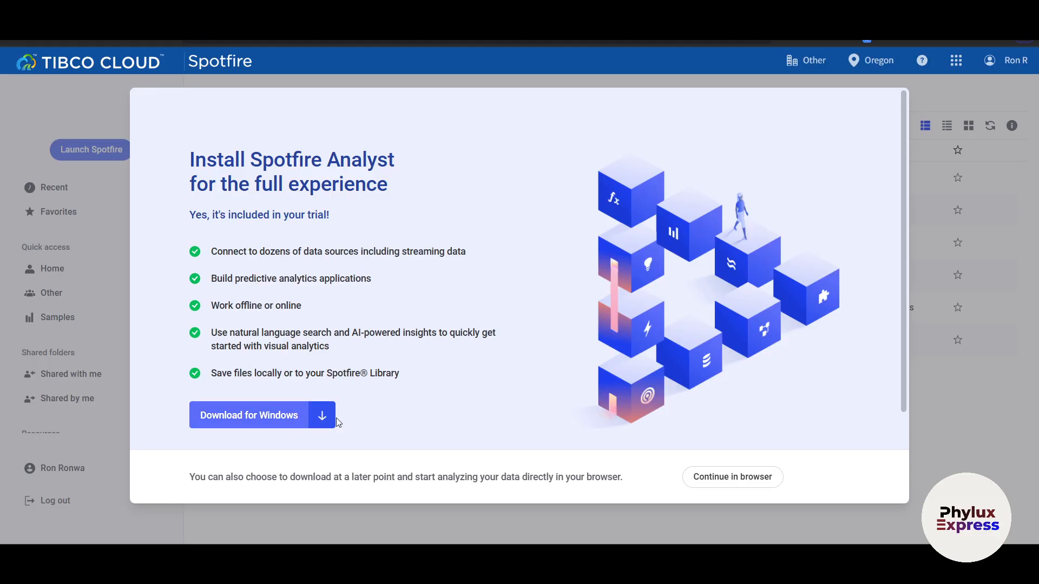
- Continue with Spotfire in the browser by opening the Sales and Marketing sample analysis in Editing mode
click(723, 476)
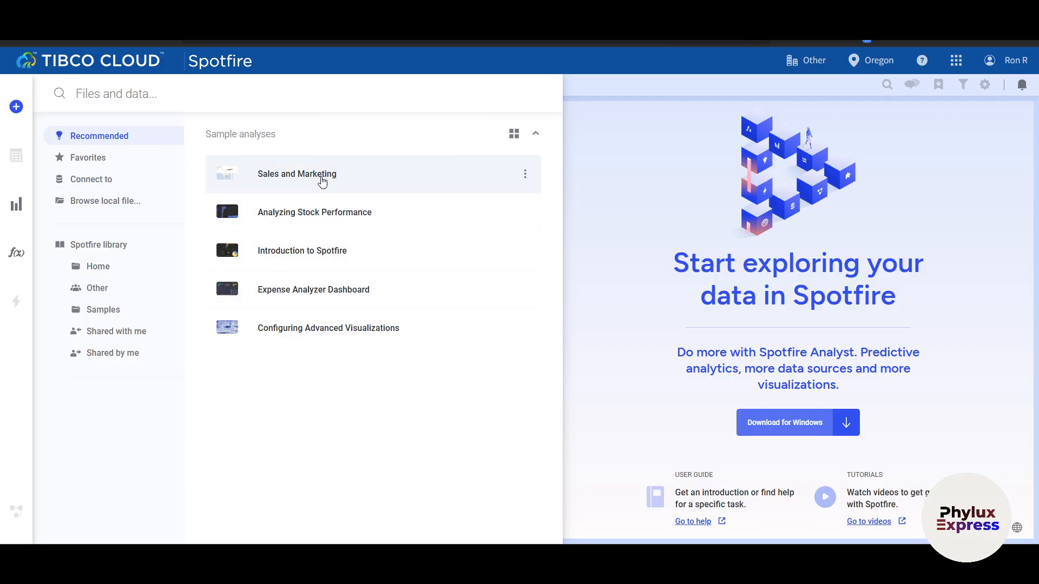
click(306, 173)
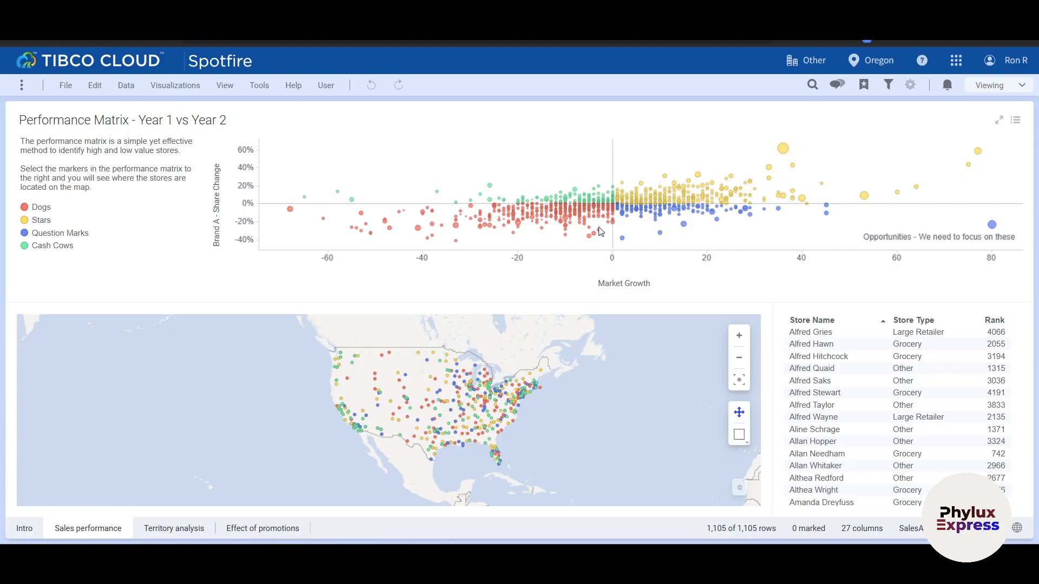
click(990, 88)
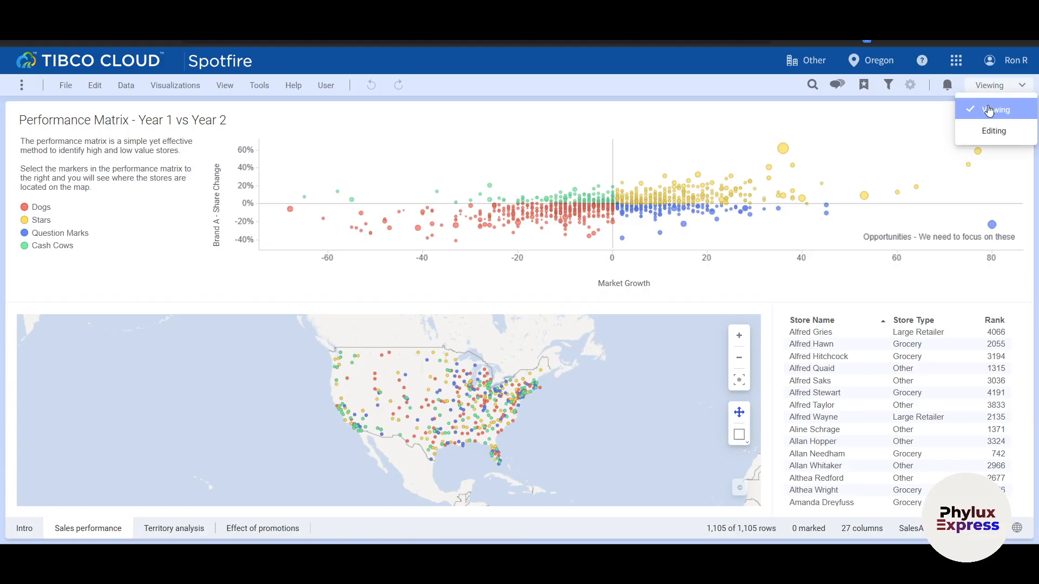
click(987, 134)
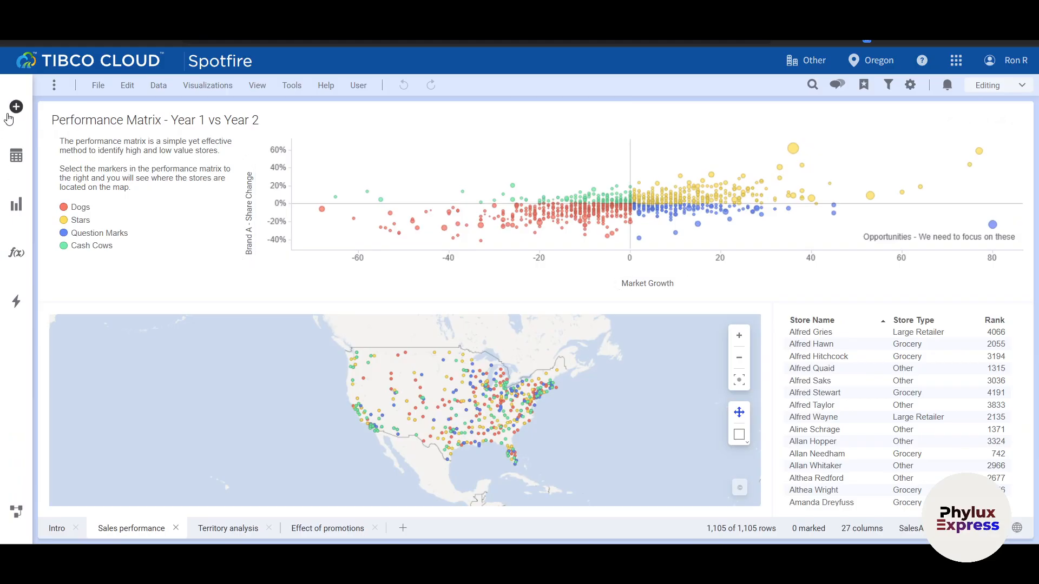
- Look into the Home folder of the Spotfire library and return to the Sales performance page
click(13, 108)
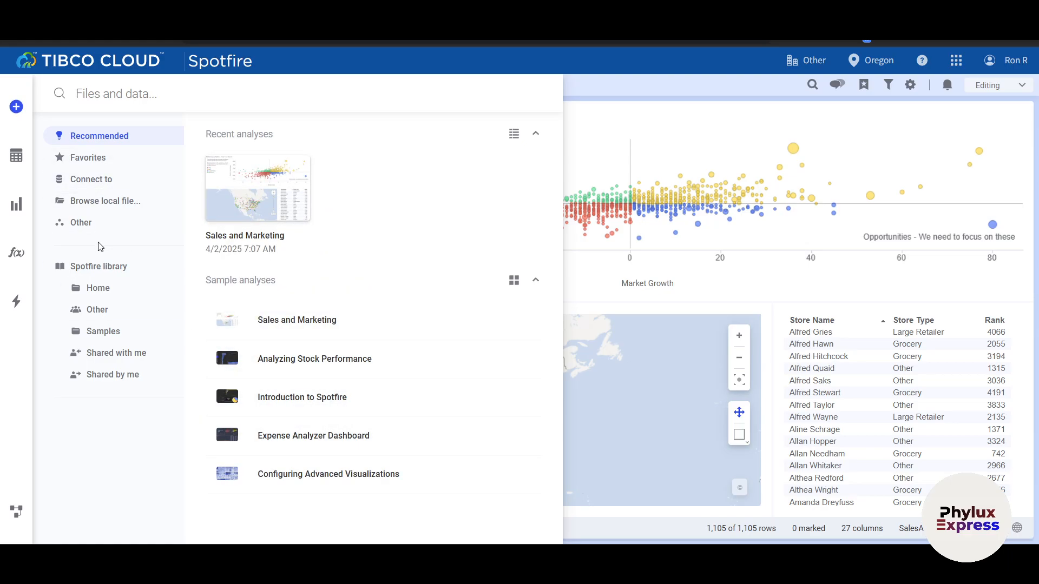
click(98, 287)
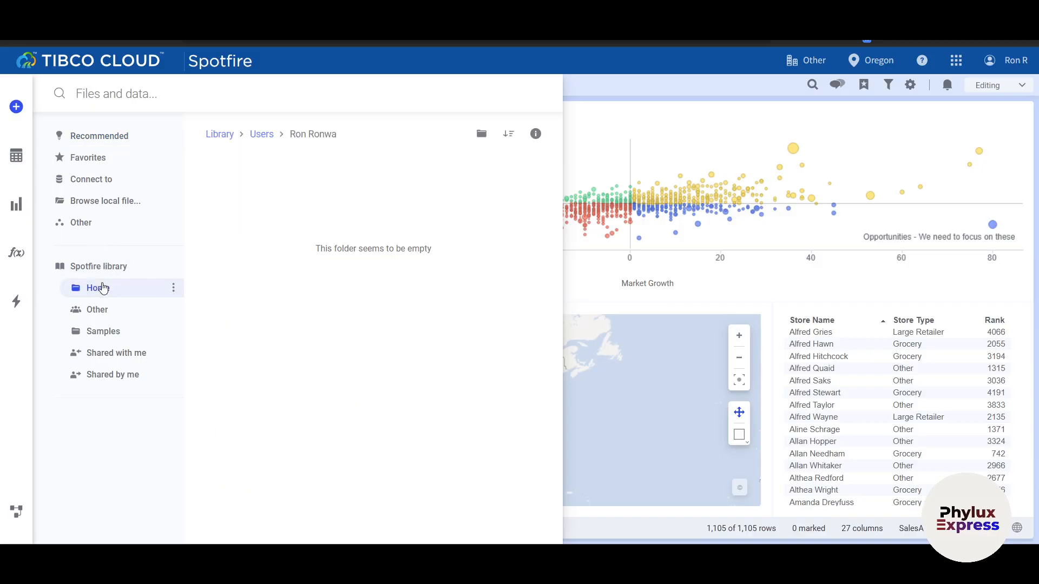
click(699, 308)
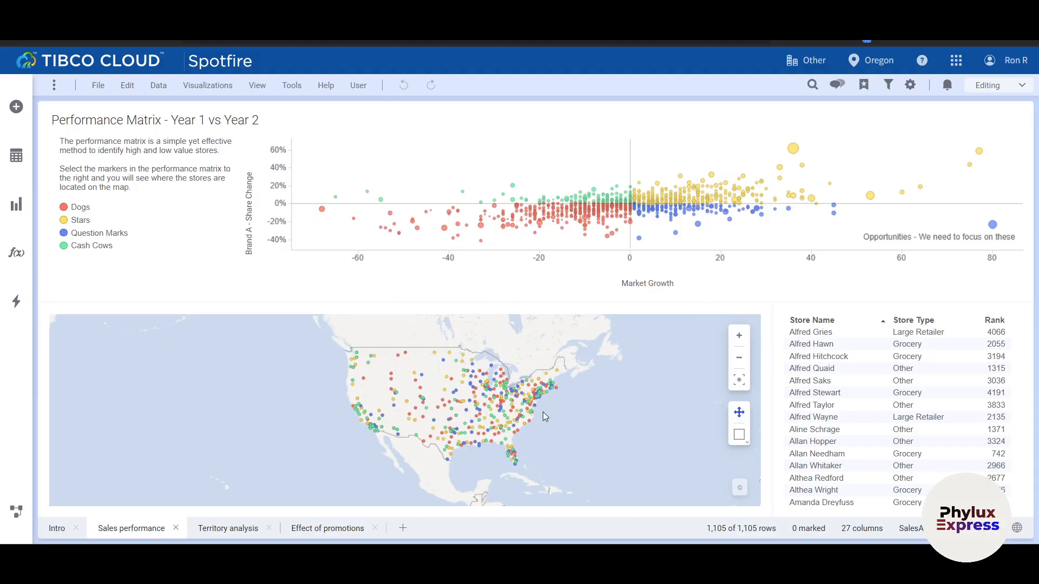
- Open the map chart's visualization properties and toggle the SalesAndMarketing layer's visibility off and back on
scroll(543, 412, down, 5)
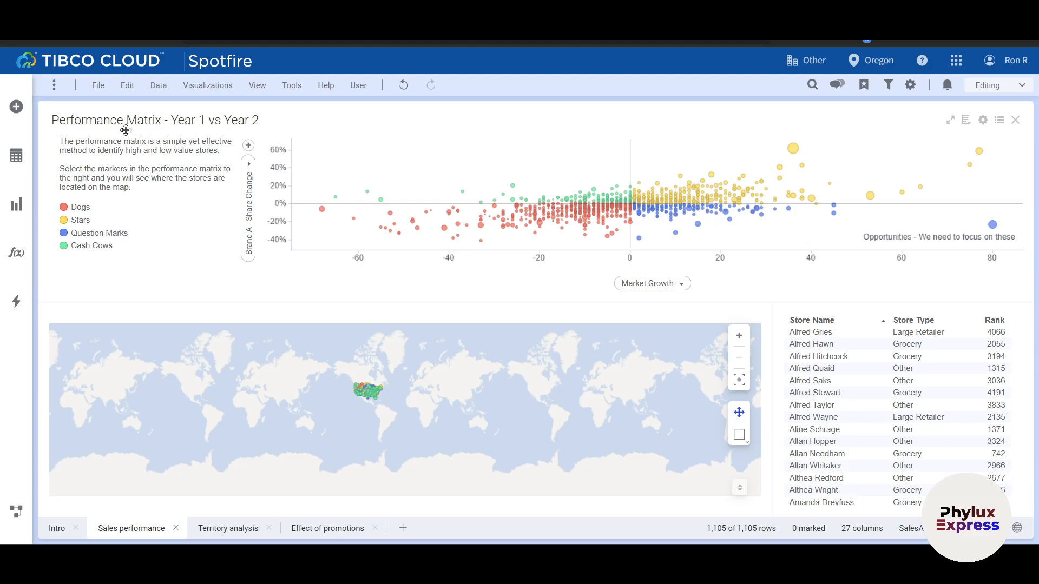
click(204, 88)
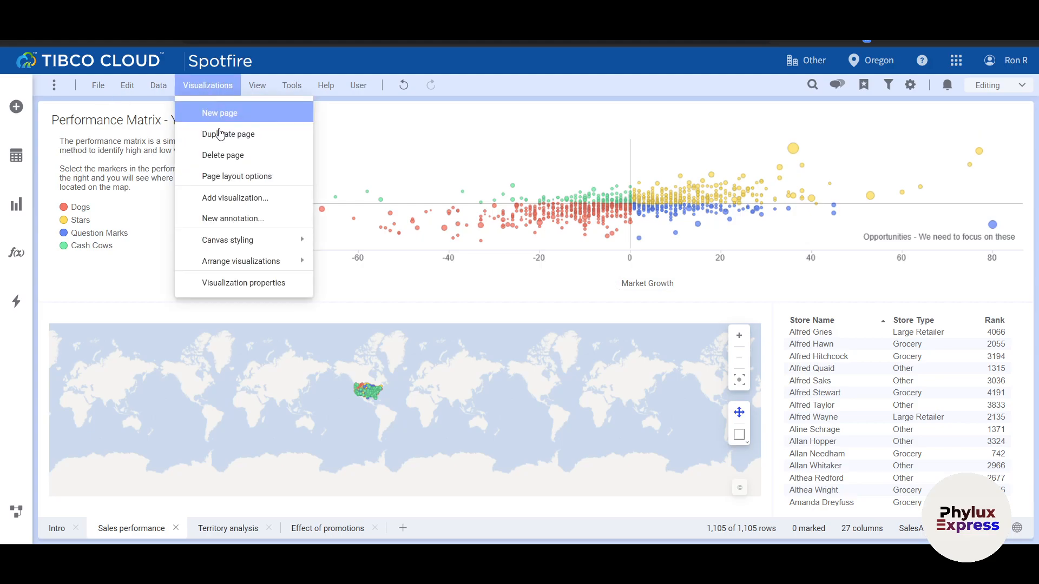
click(263, 291)
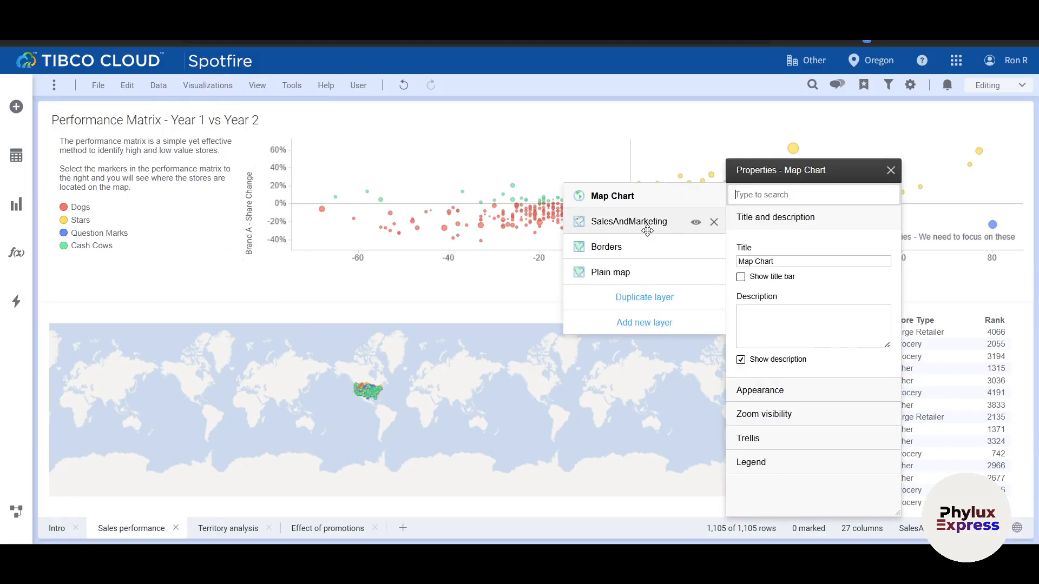
click(696, 223)
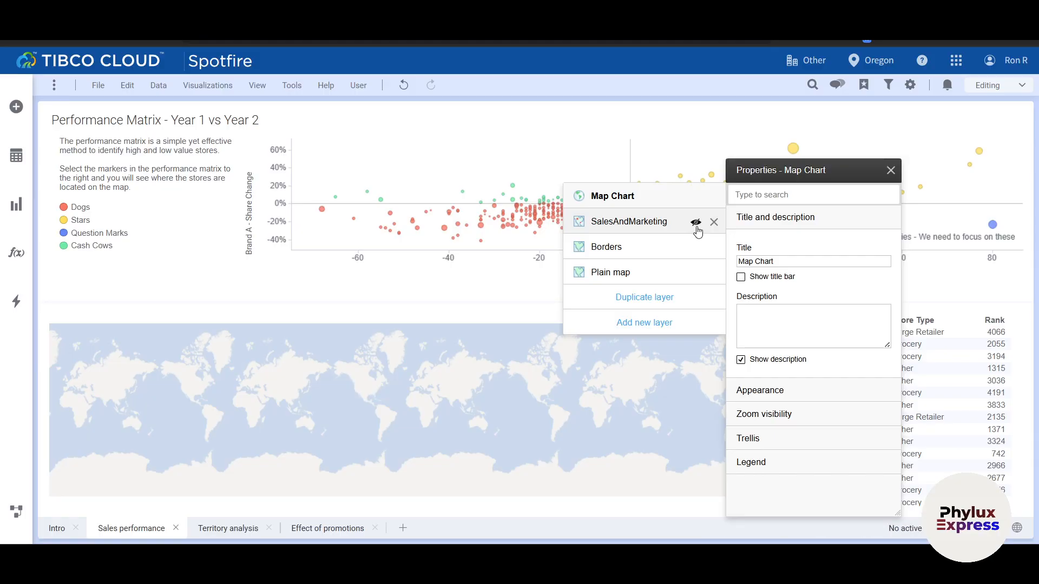
click(695, 223)
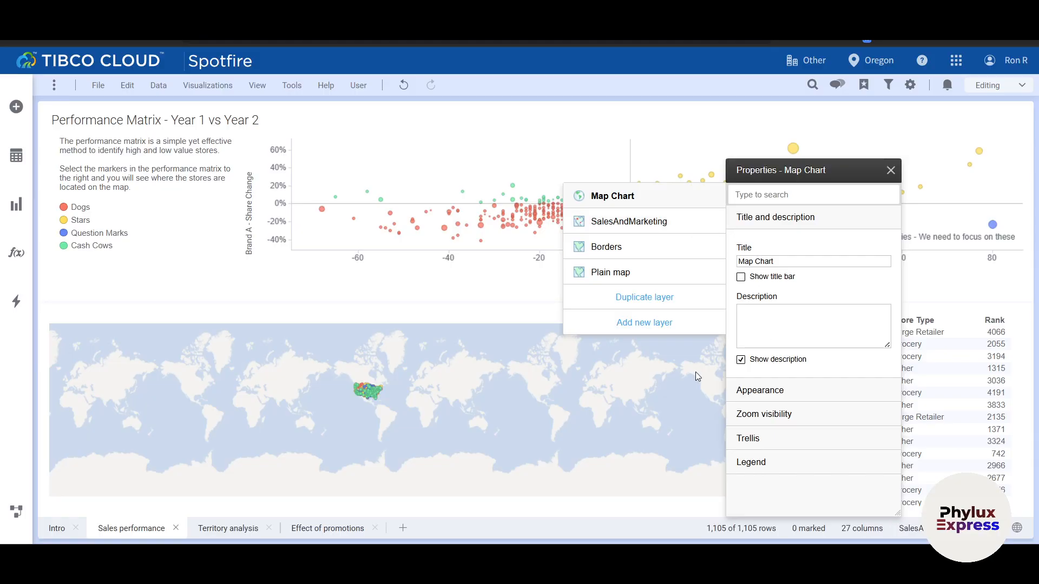
- Zoom in on the store map, choosing to wait for the unresponsive pages
scroll(330, 399, up, 1)
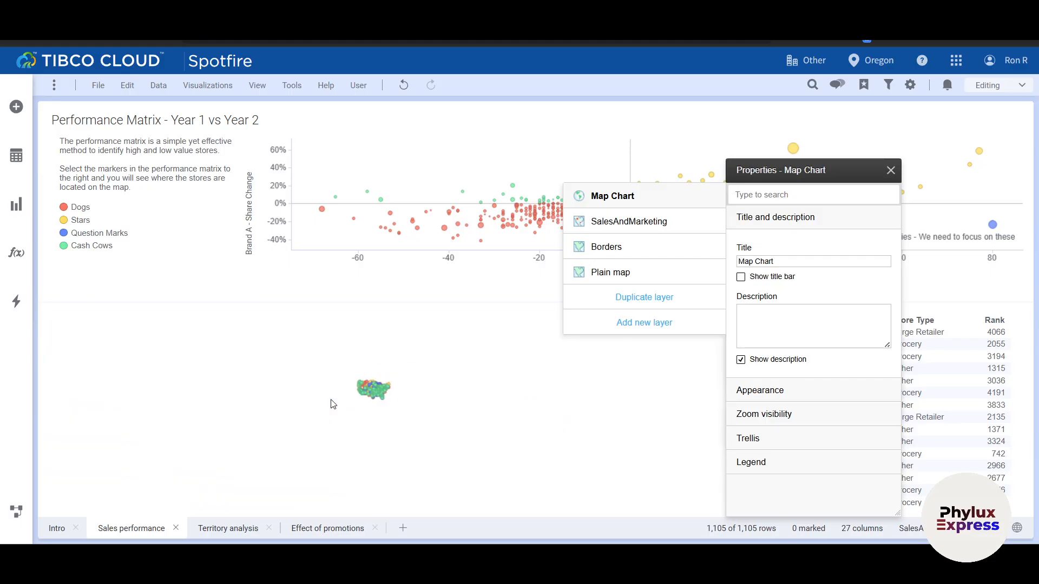
scroll(330, 399, up, 1)
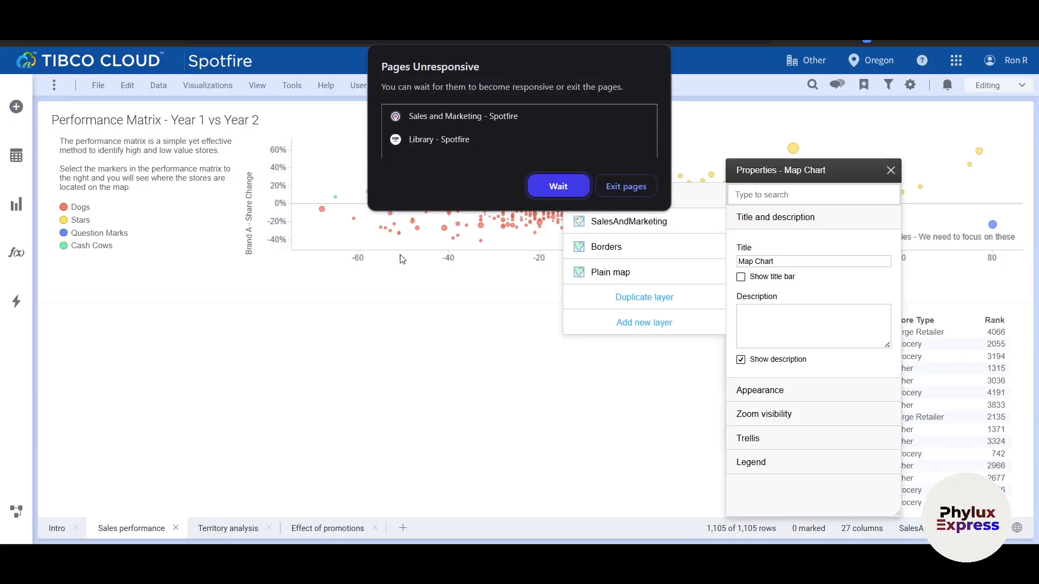
click(555, 187)
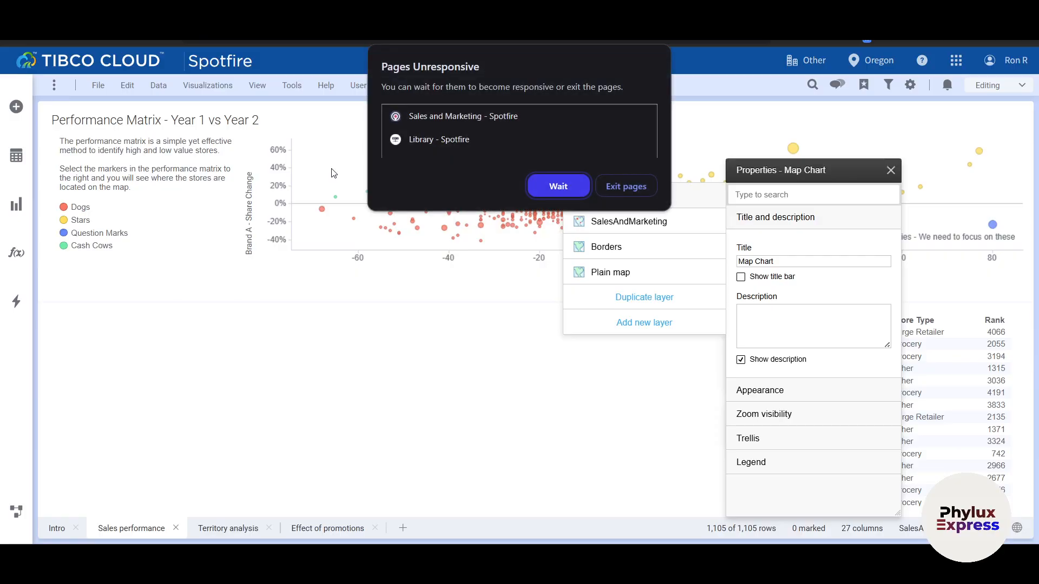
click(554, 177)
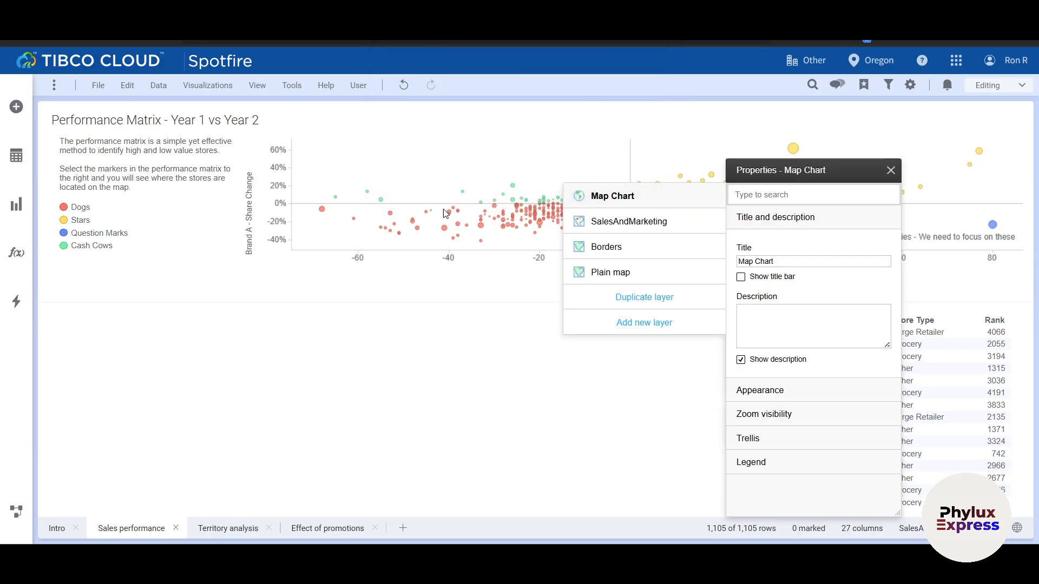
click(392, 253)
- Review the map chart's title and layer list in the visualization properties and close them
click(209, 87)
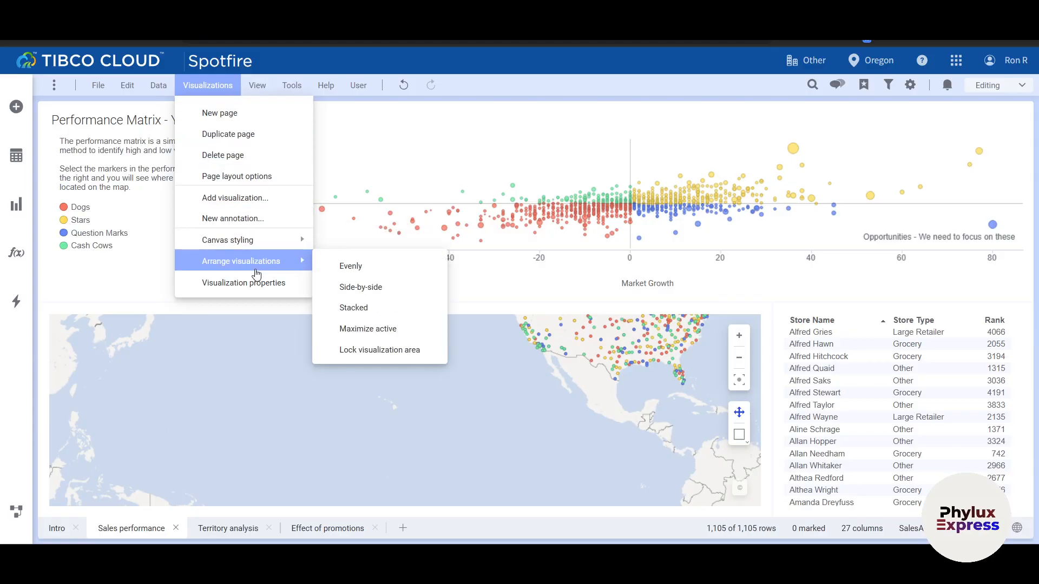
click(257, 283)
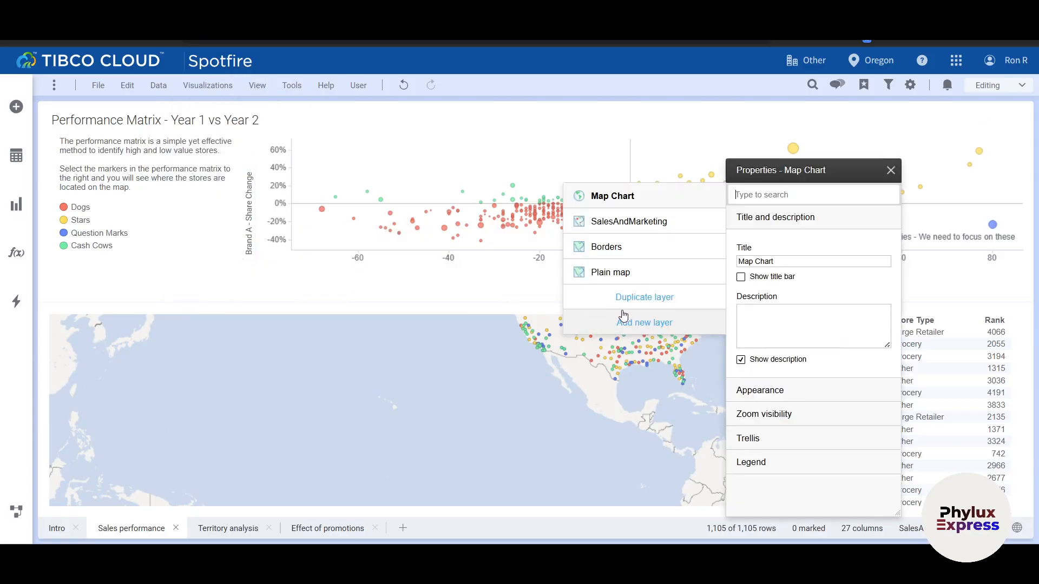
click(797, 260)
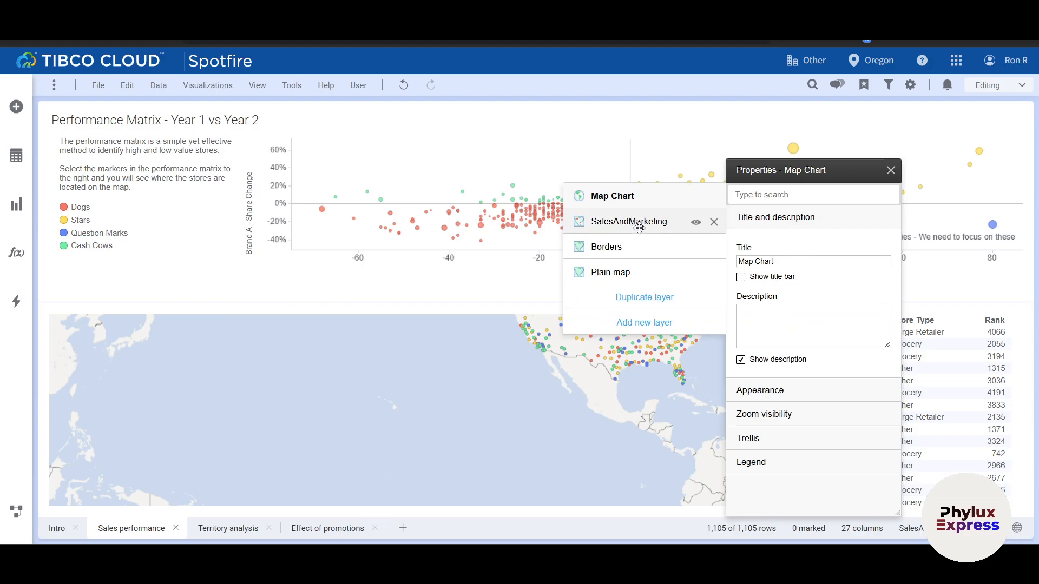
click(562, 389)
- Examine the store markers across the United States on the map at different zoom levels
drag(546, 390, 460, 439)
scroll(459, 439, up, 1)
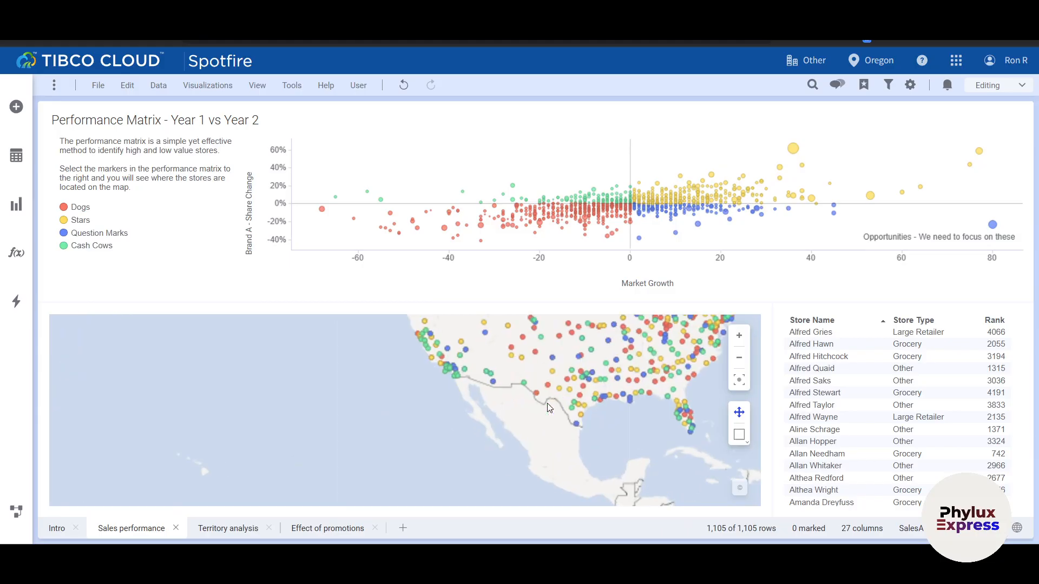
scroll(613, 400, down, 2)
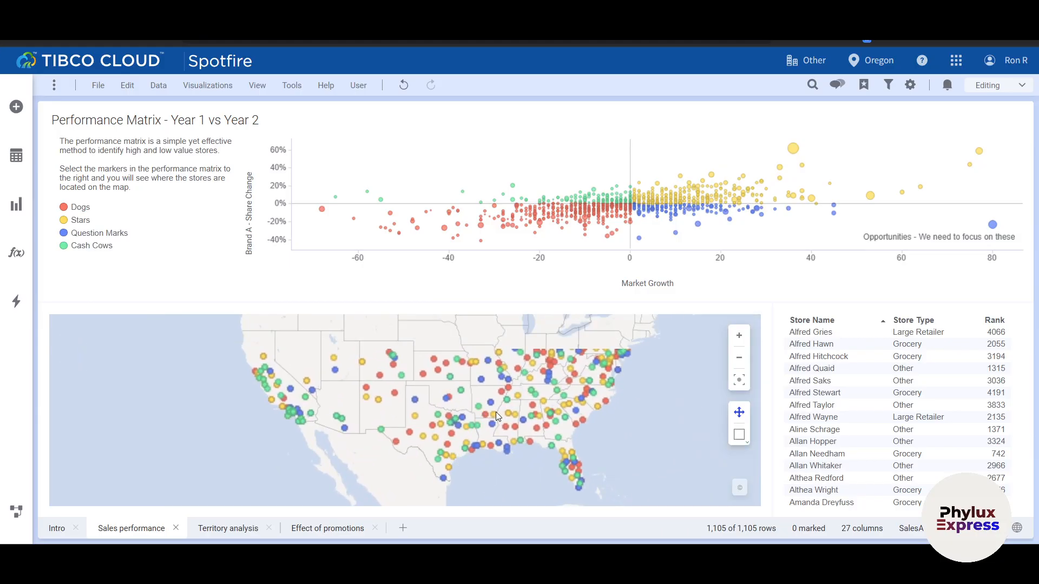
scroll(554, 390, up, 2)
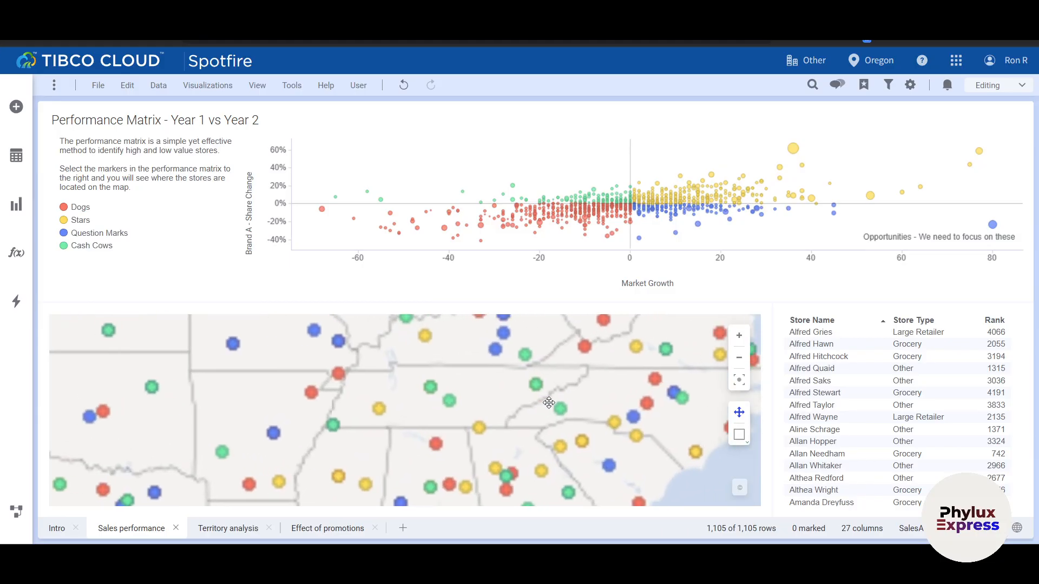
scroll(519, 391, down, 2)
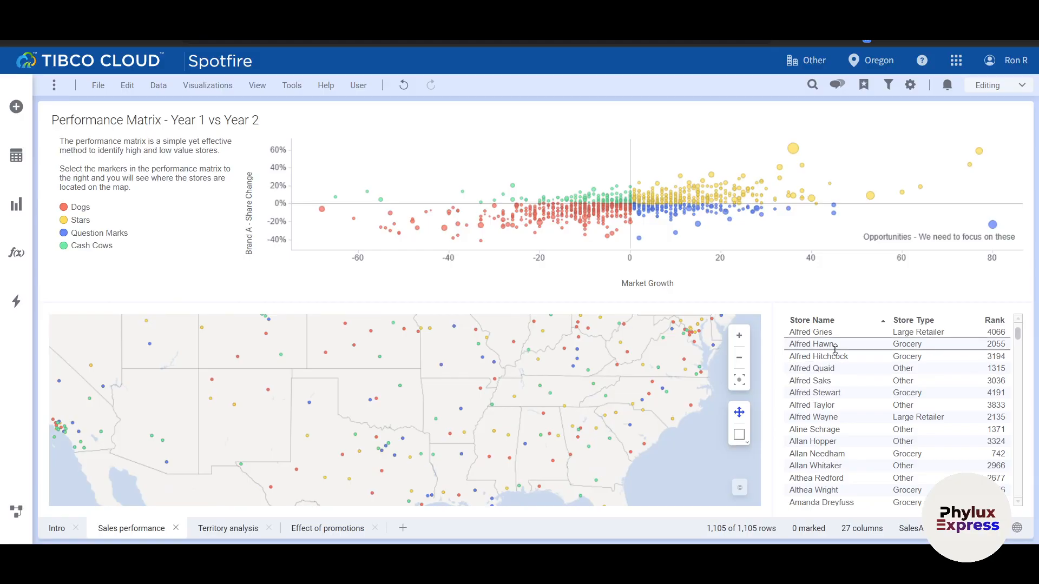
- Mark the first six stores in the store table and inspect the map's store markers
drag(806, 335, 919, 392)
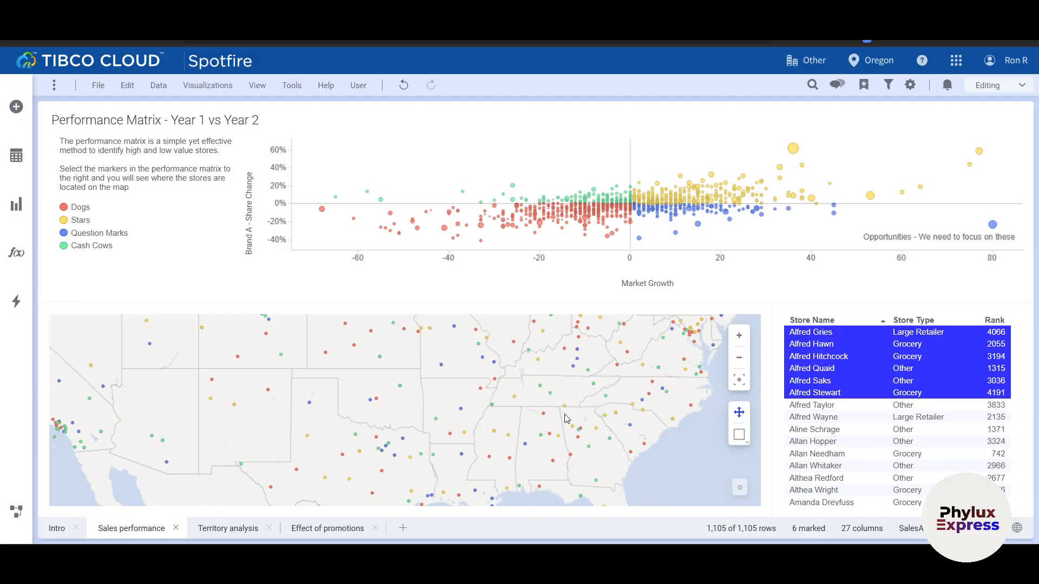
scroll(566, 418, up, 2)
scroll(565, 421, up, 3)
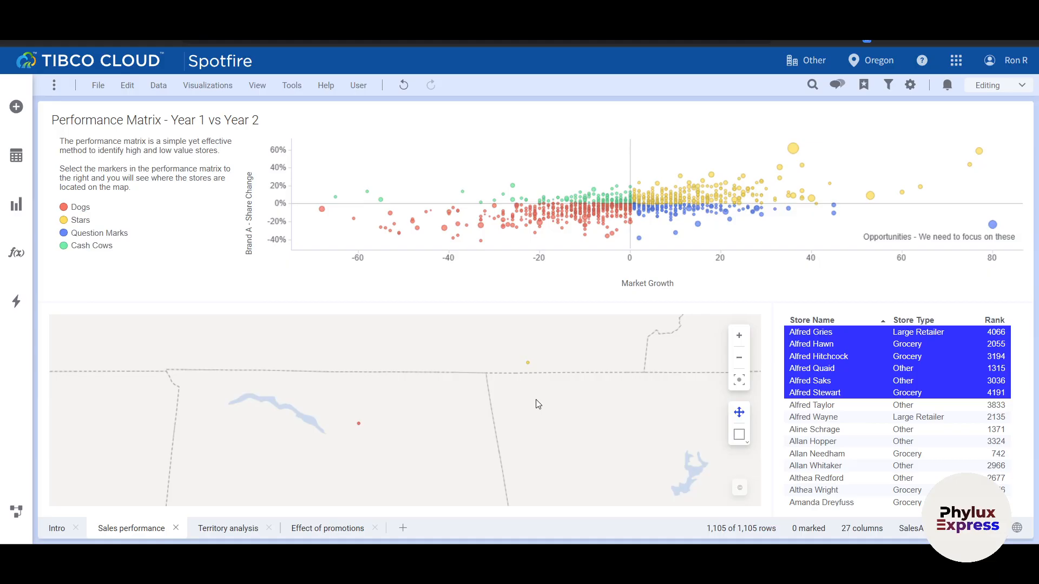
scroll(536, 399, down, 2)
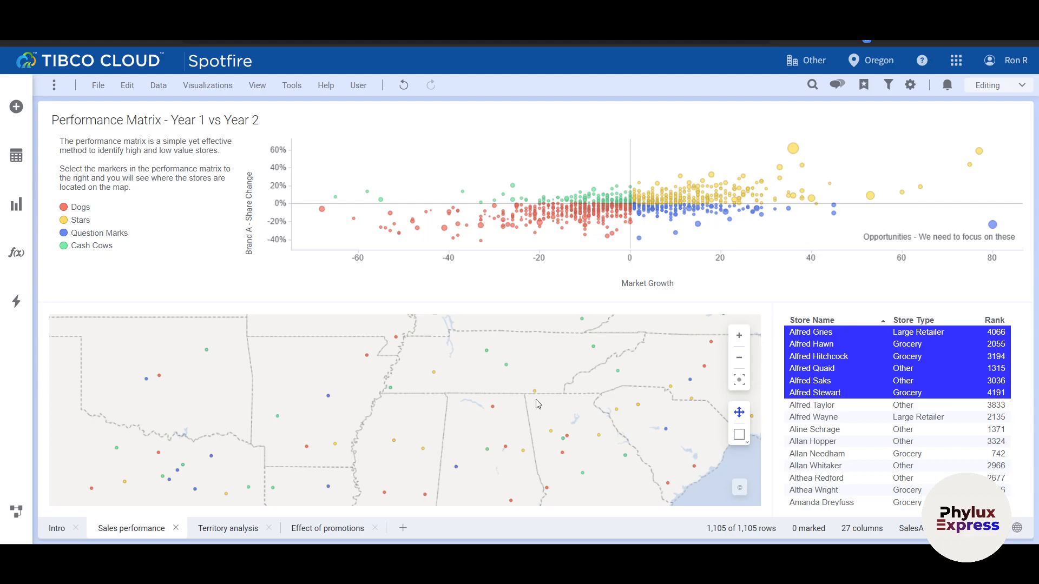
scroll(537, 403, down, 2)
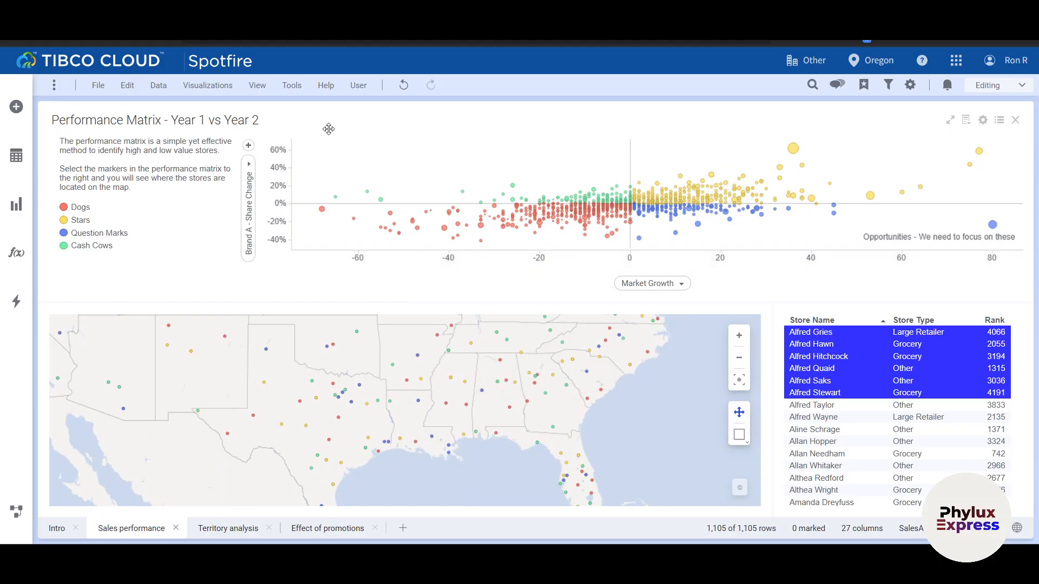
click(159, 85)
click(208, 85)
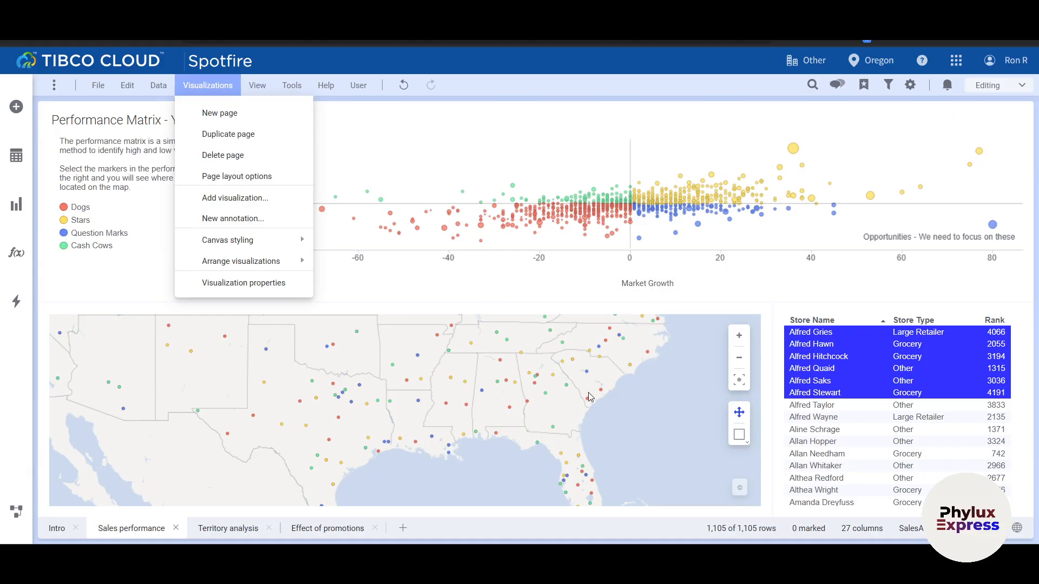
- Open the data in analysis and add two recommended histograms of Brand A Share Change Yr 1 to Yr 2 to the page
click(261, 86)
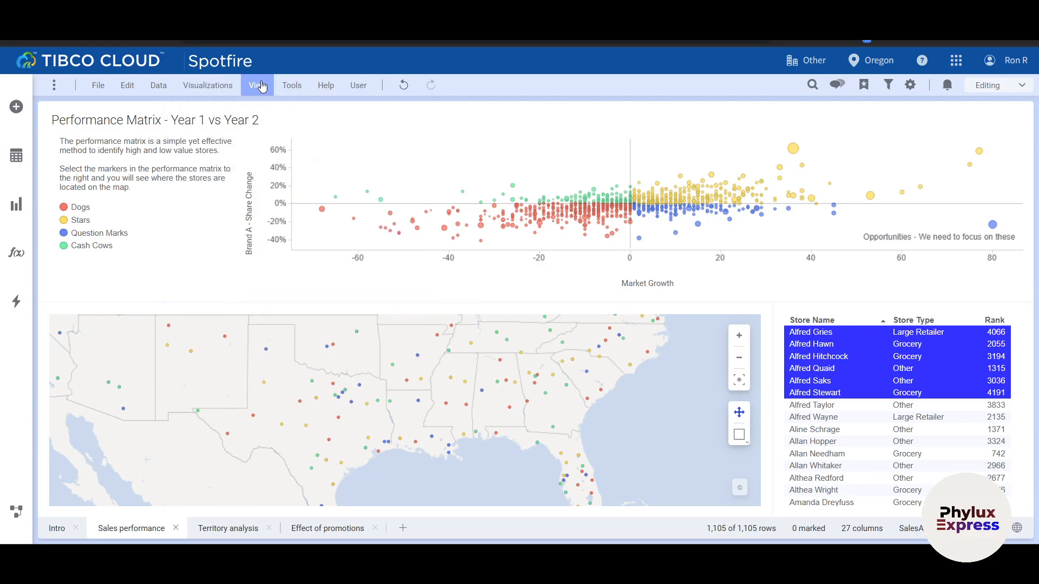
click(260, 86)
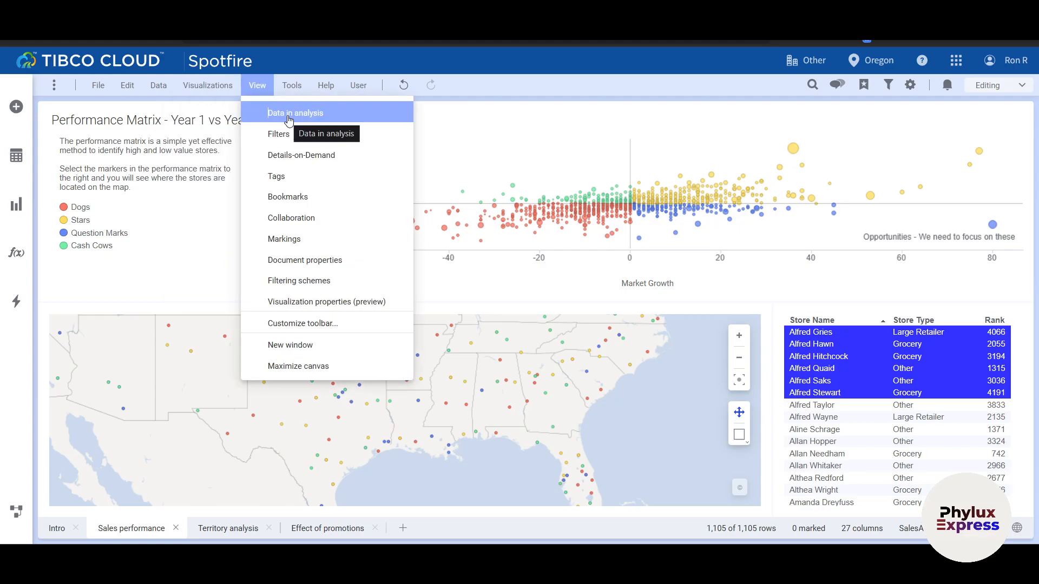
click(287, 115)
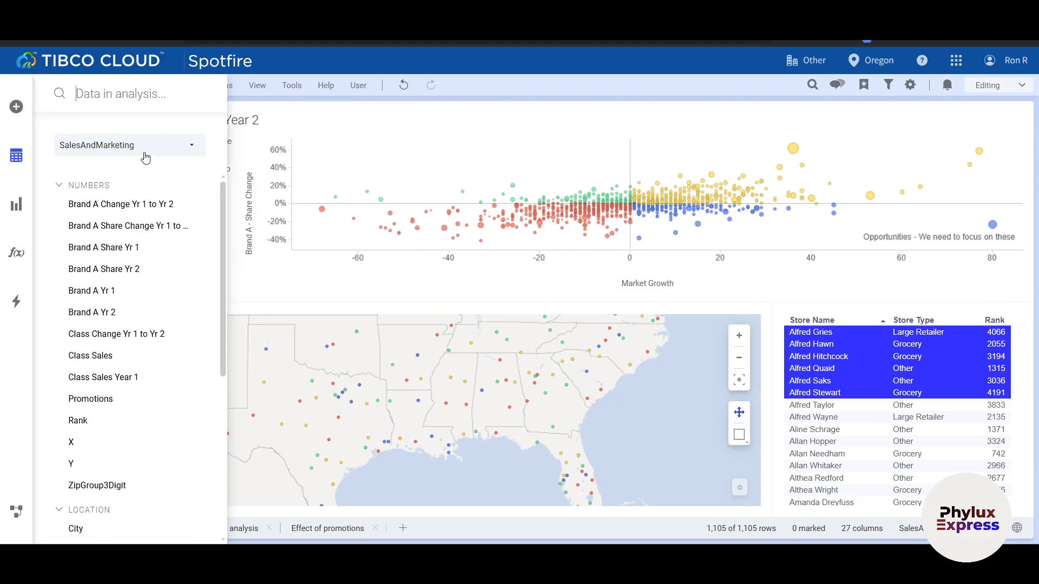
click(141, 150)
click(135, 180)
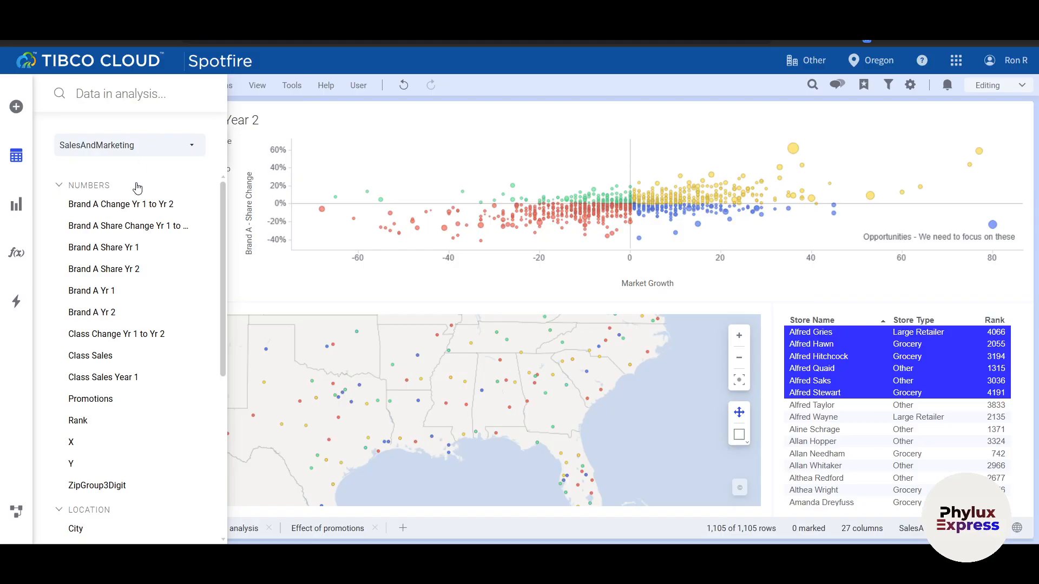
click(120, 208)
click(121, 223)
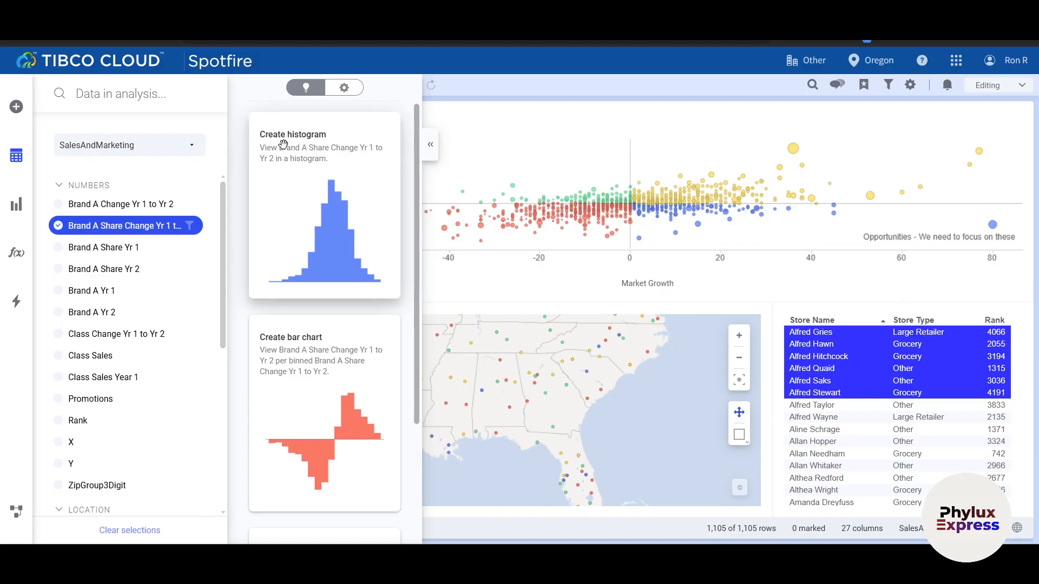
double_click(283, 140)
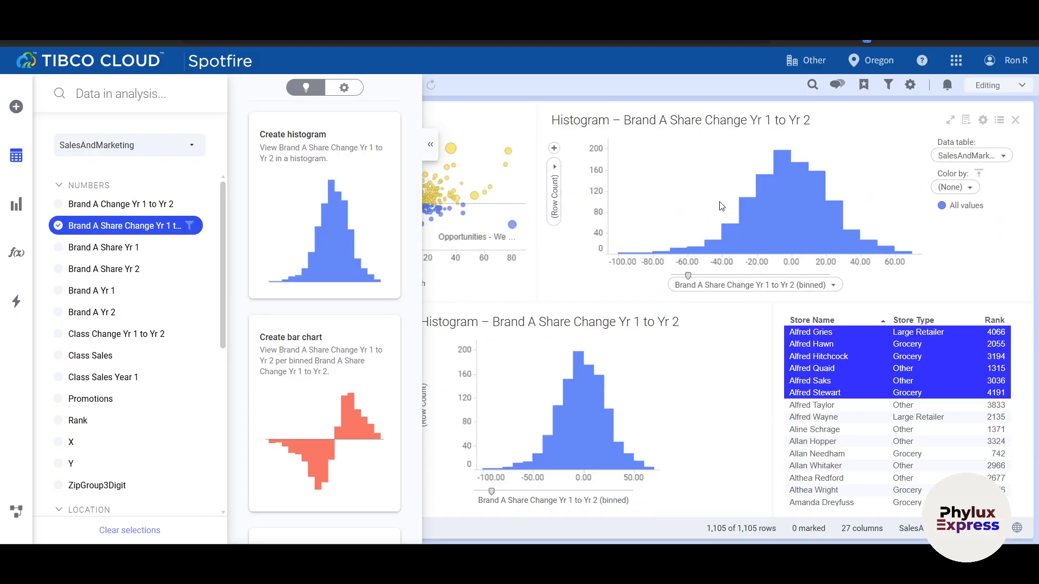
- Add the recommended bar chart of Brand A Share Change Yr 1 to Yr 2 and close the data in analysis
drag(281, 339, 202, 139)
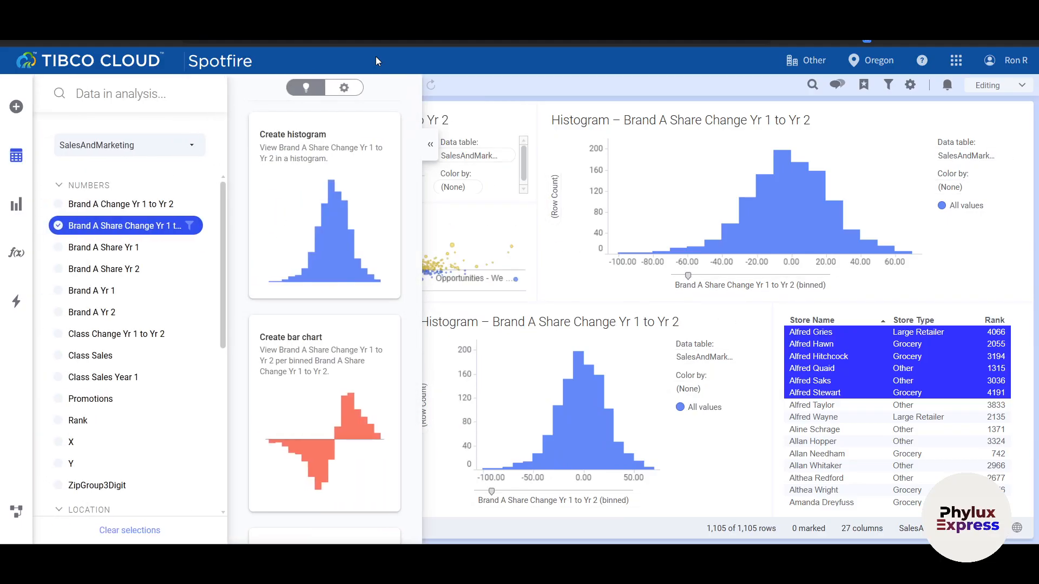
click(430, 144)
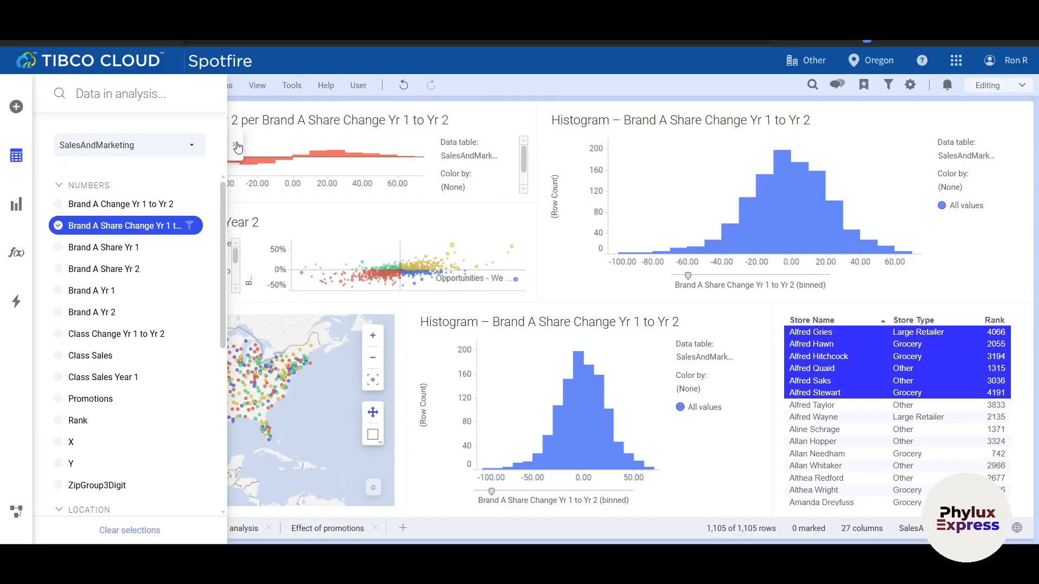
click(238, 148)
click(543, 118)
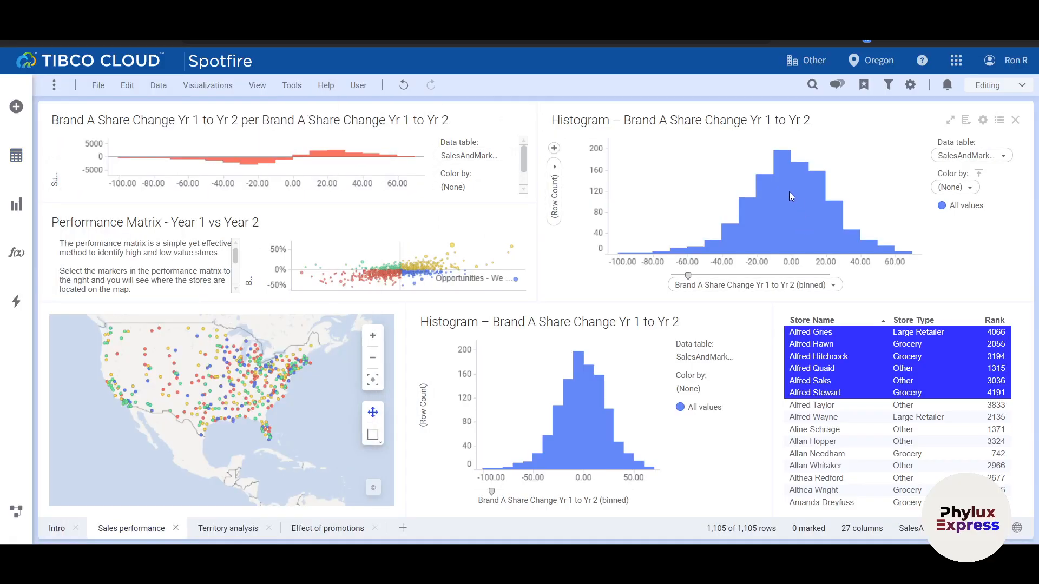
- Mark the bars from about -30 to 0 in the upper histogram and divide its axis into more, narrower bins
drag(783, 200, 747, 231)
drag(693, 277, 731, 280)
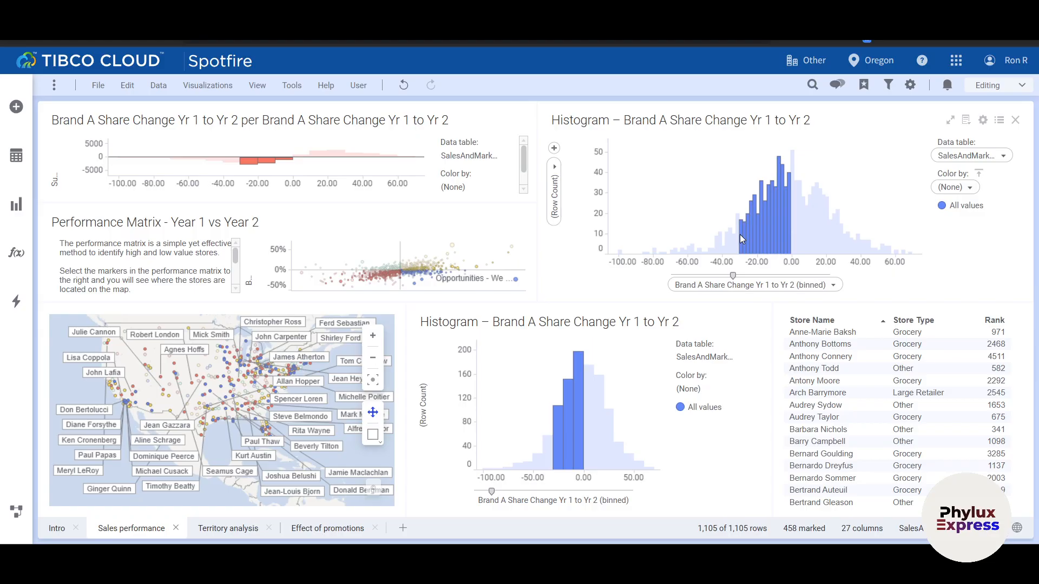
- Add a line chart of X by Region and enlarge it, shrinking the neighbouring histogram to a narrow strip
click(19, 206)
click(134, 273)
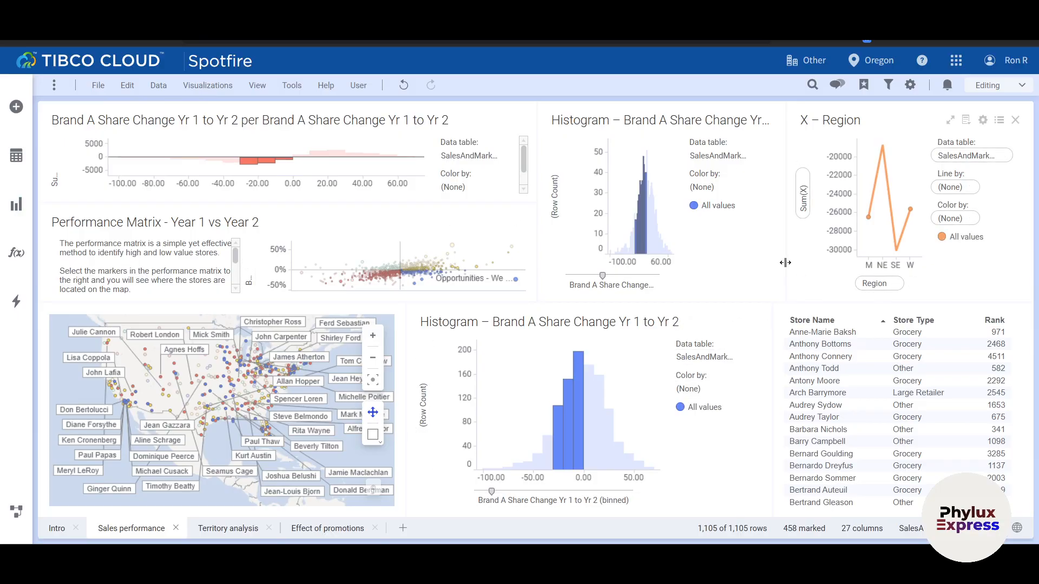
drag(785, 262, 490, 285)
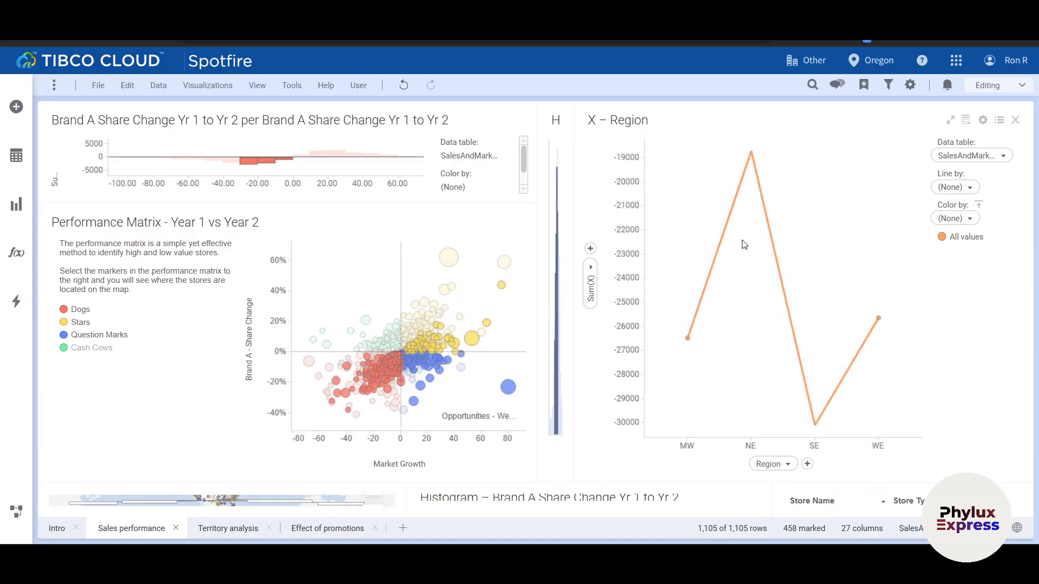
click(16, 156)
scroll(112, 424, down, 3)
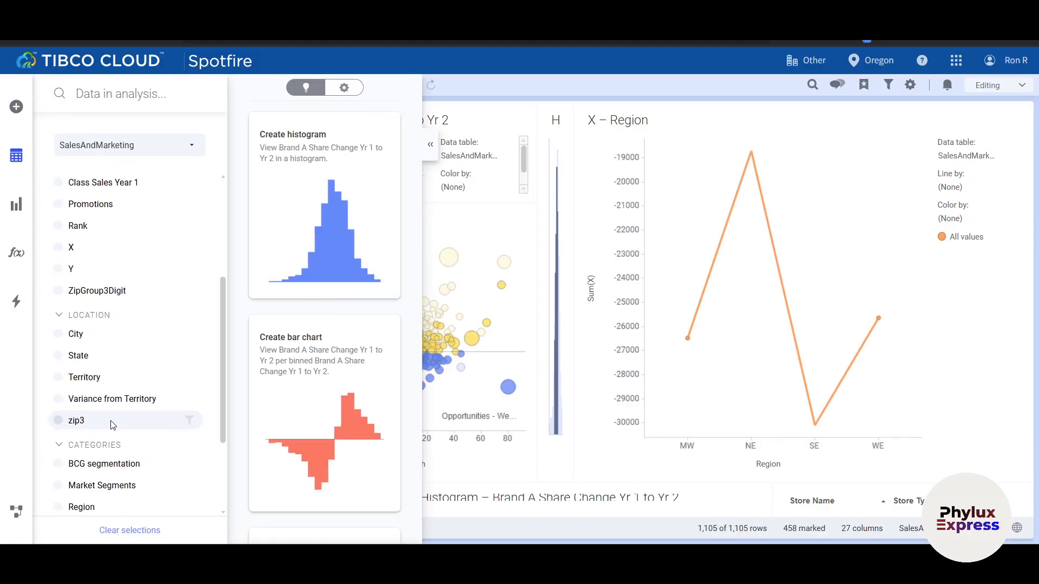
scroll(112, 425, down, 3)
- Add a map chart beside the line chart and widen it by narrowing the line chart
click(16, 205)
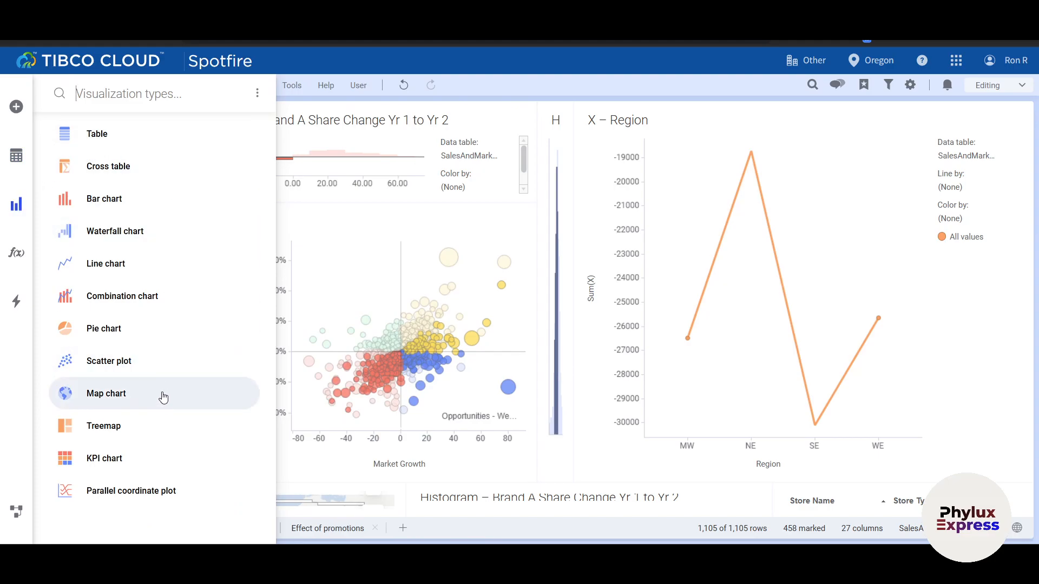
click(133, 402)
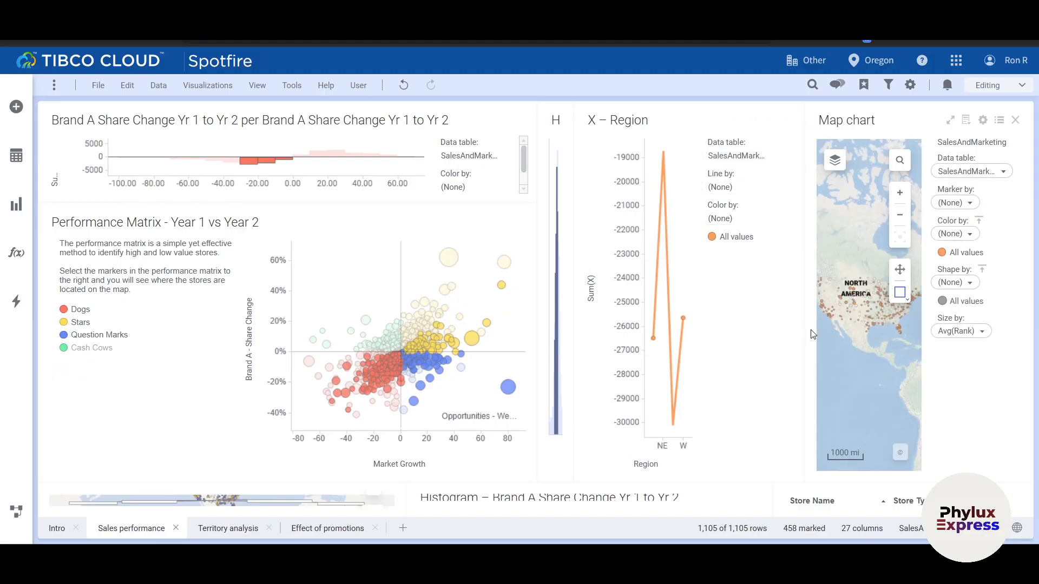
drag(816, 332, 649, 329)
- Check the available analytic tools and actions, and search the library for items of type action
click(17, 254)
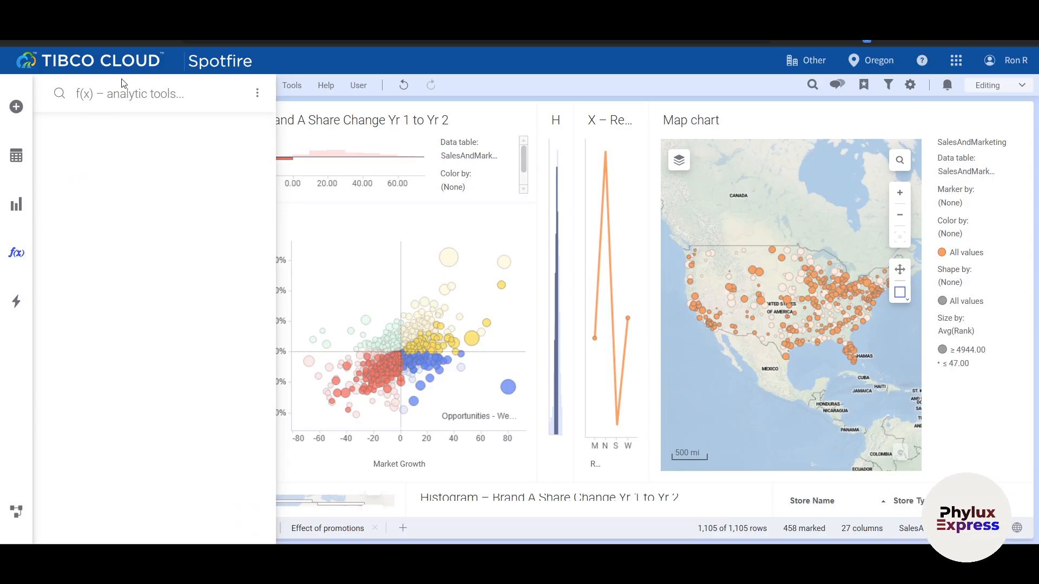
click(17, 303)
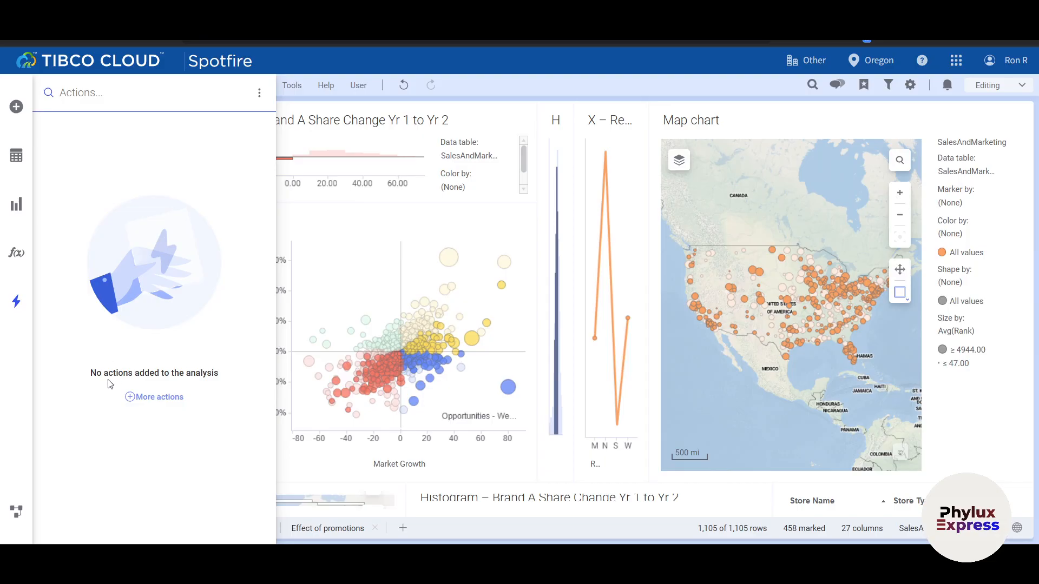
click(146, 402)
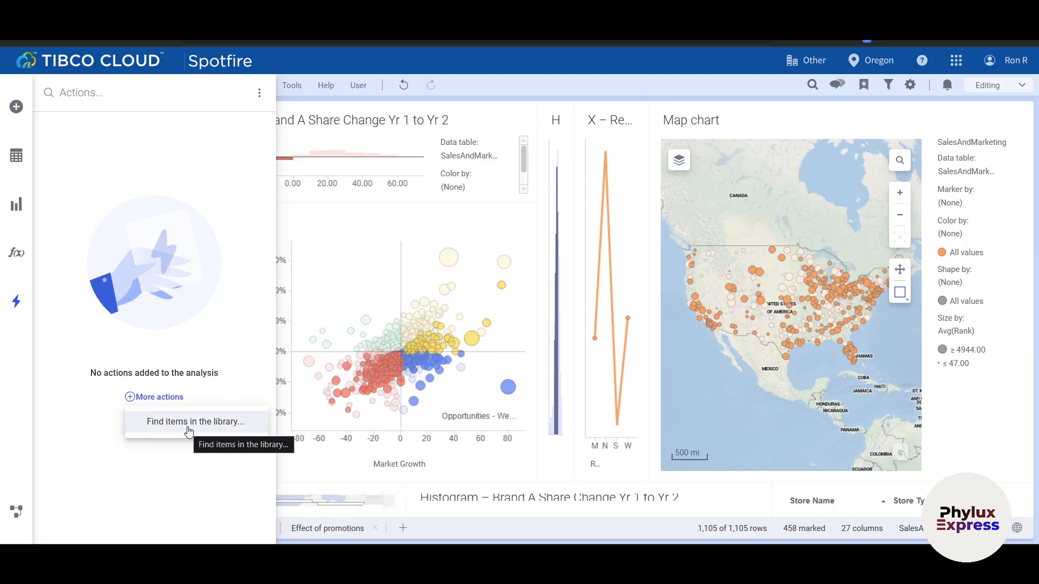
click(187, 429)
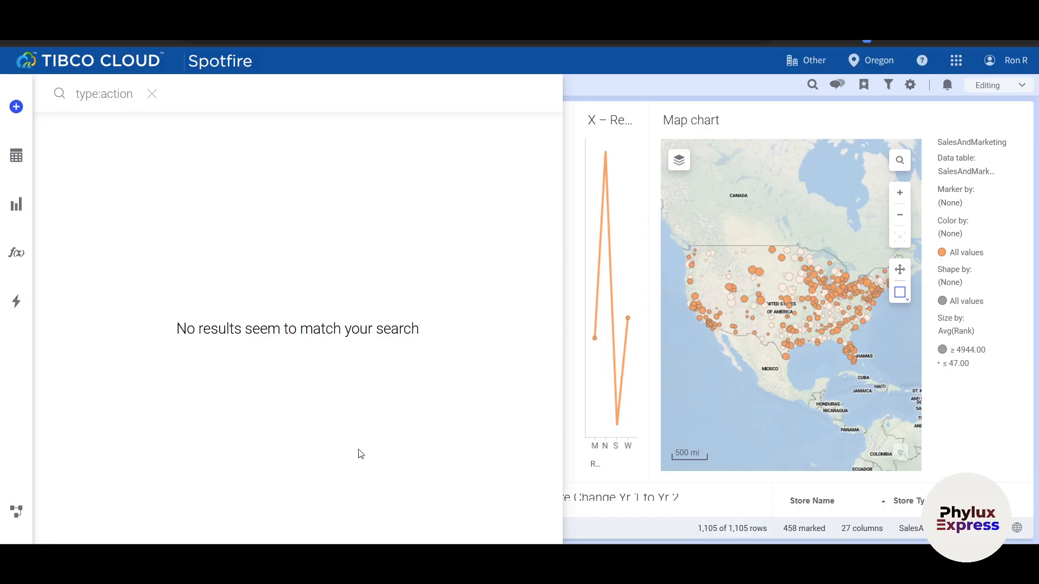
scroll(734, 407, down, 3)
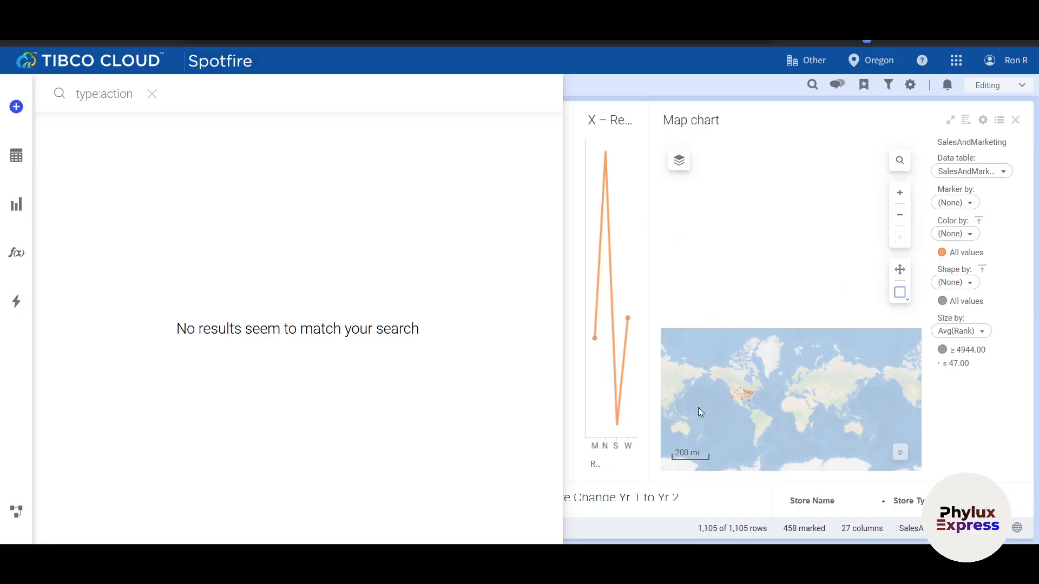